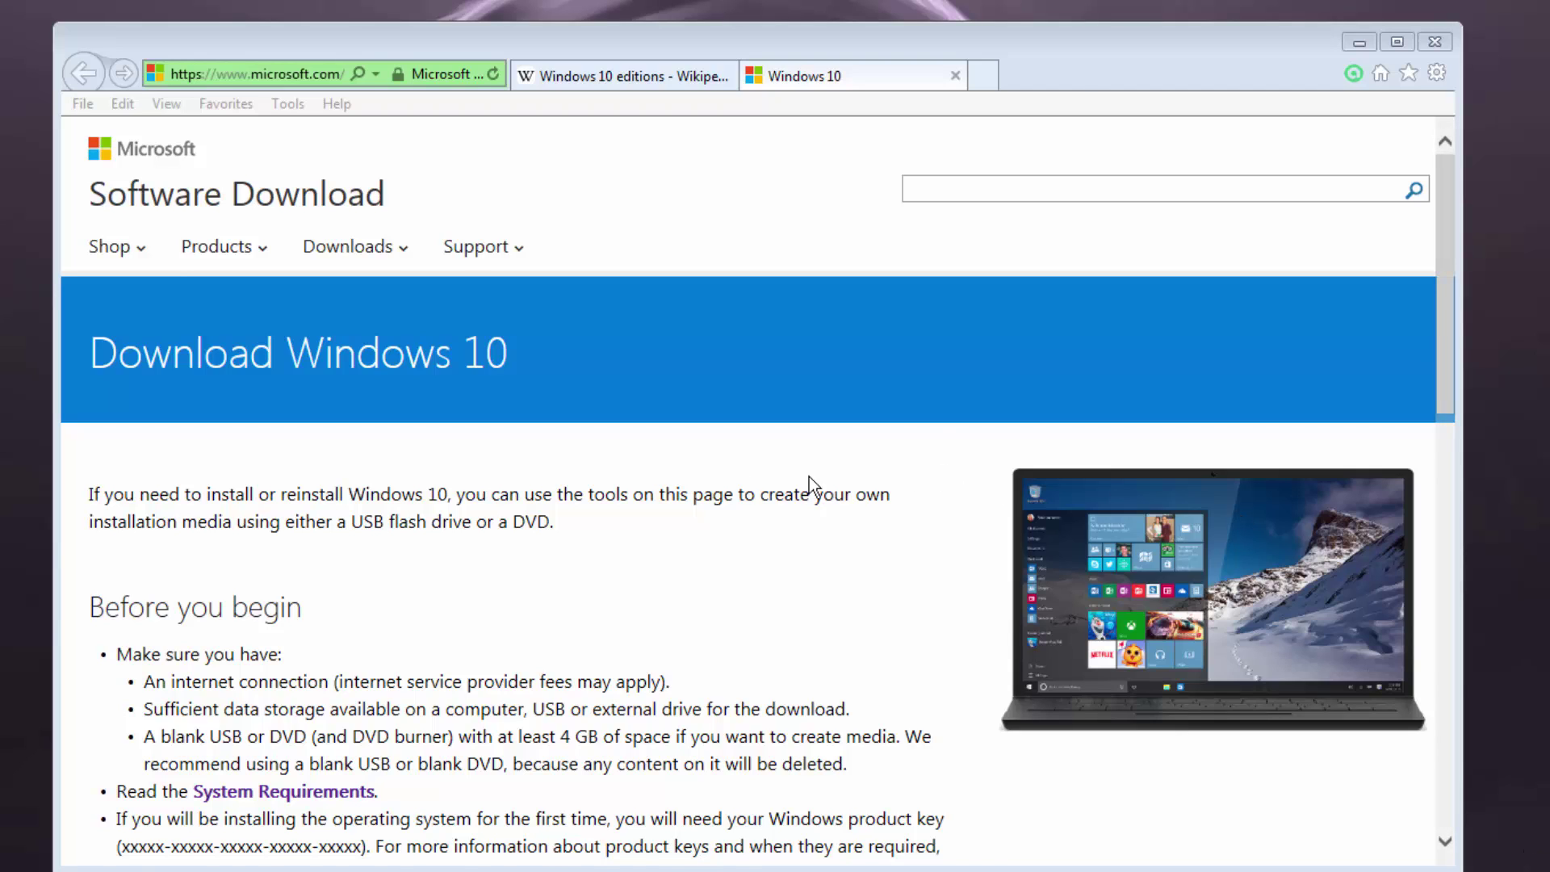
# Step: Examine the web address and contents of Microsoft's Download Windows 10 page, down to the 32-bit and 64-bit tool downloads
pyautogui.click(308, 73)
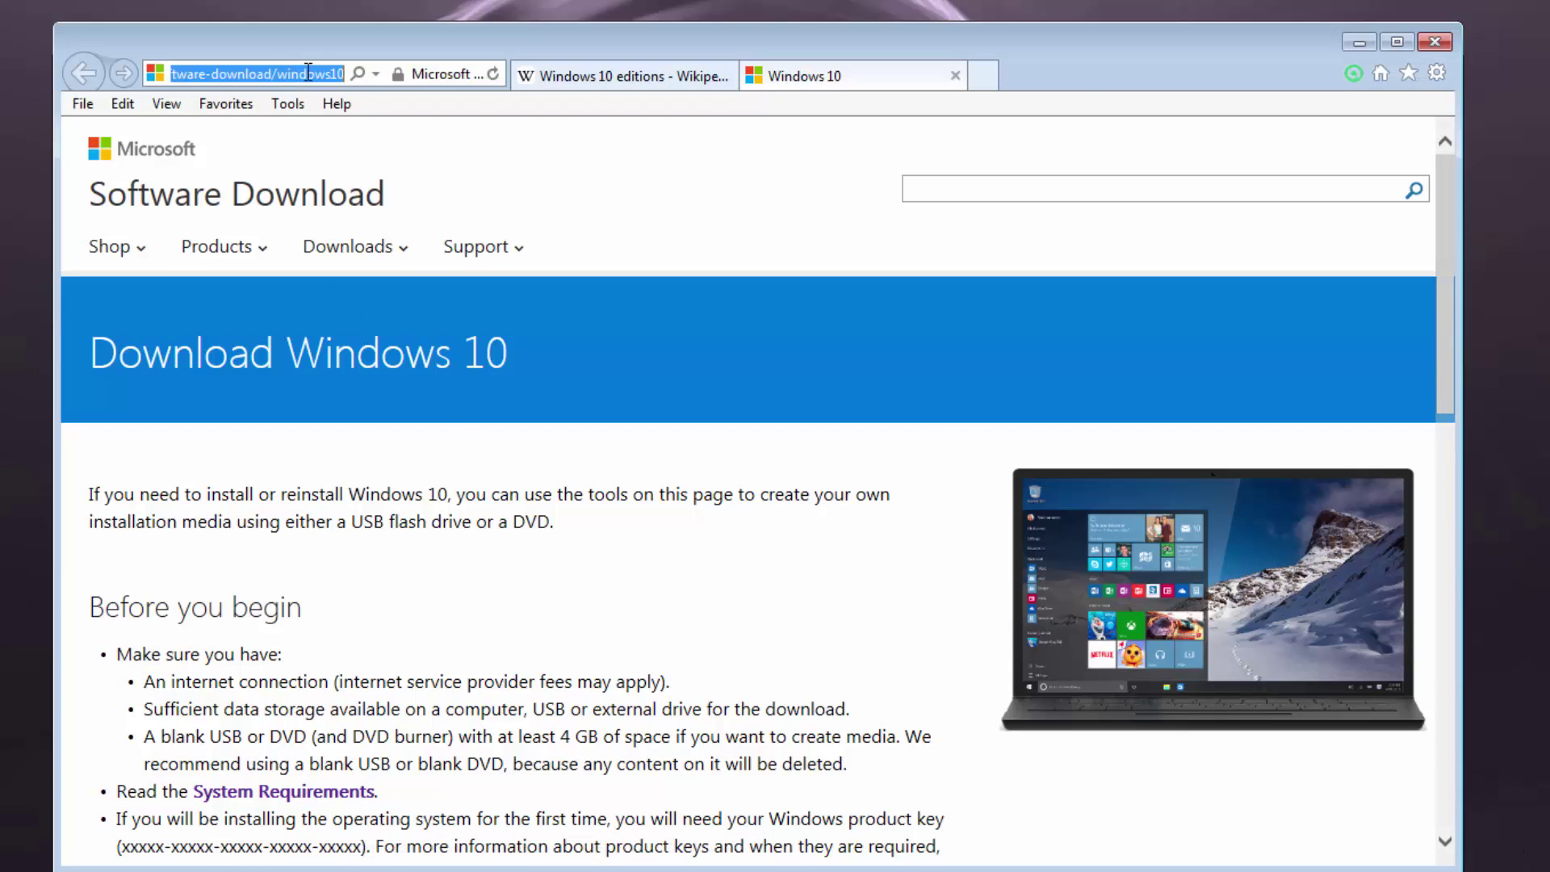
pyautogui.click(276, 73)
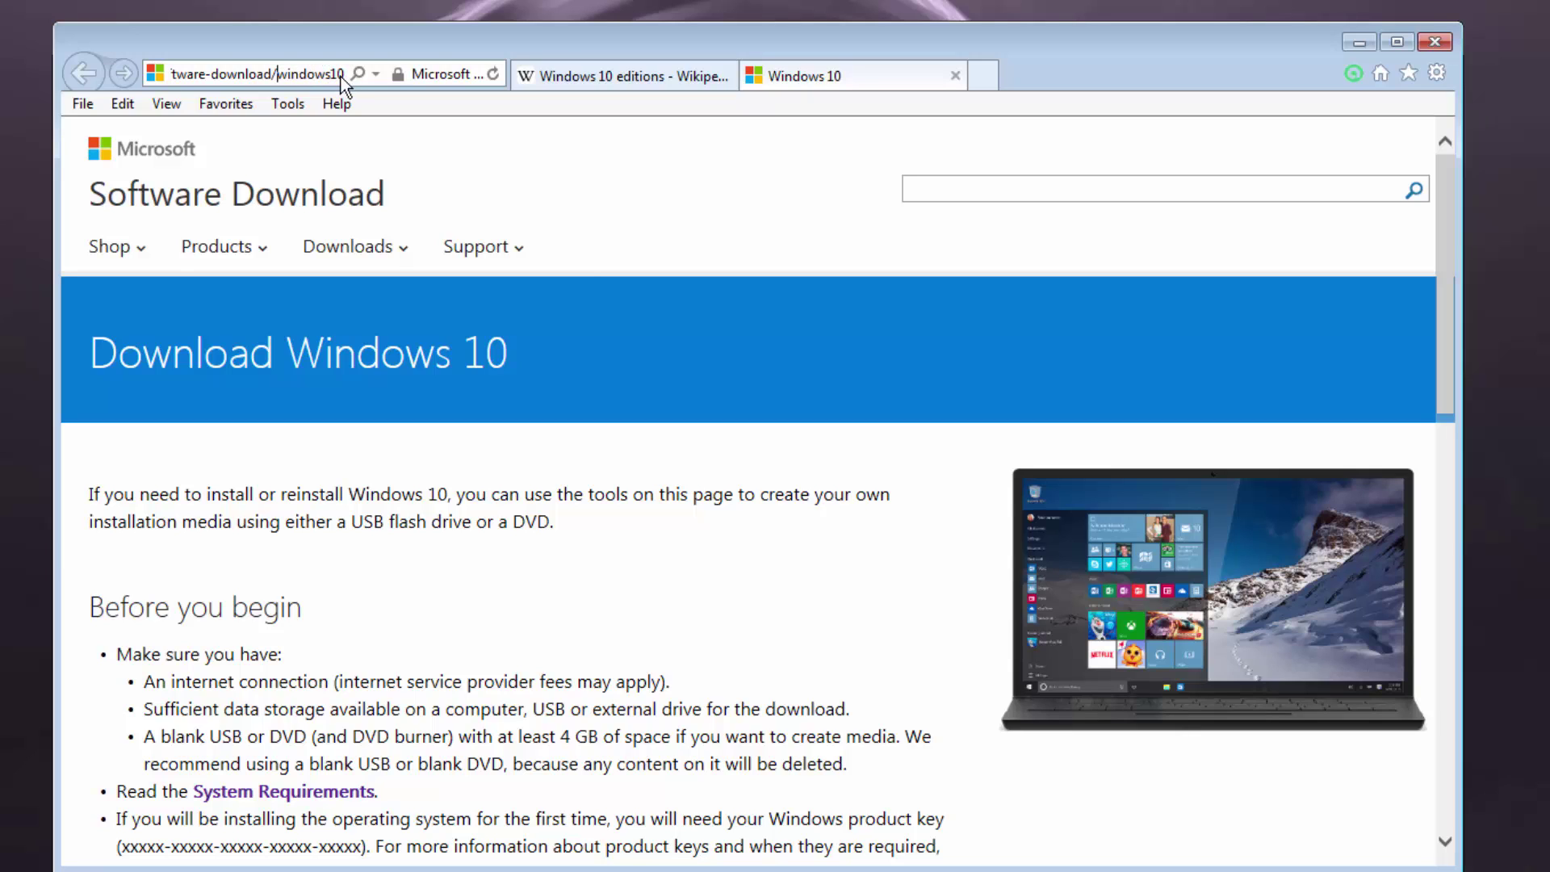
pyautogui.moveTo(341, 76); pyautogui.dragTo(58, 72)
pyautogui.moveTo(290, 73); pyautogui.dragTo(425, 92)
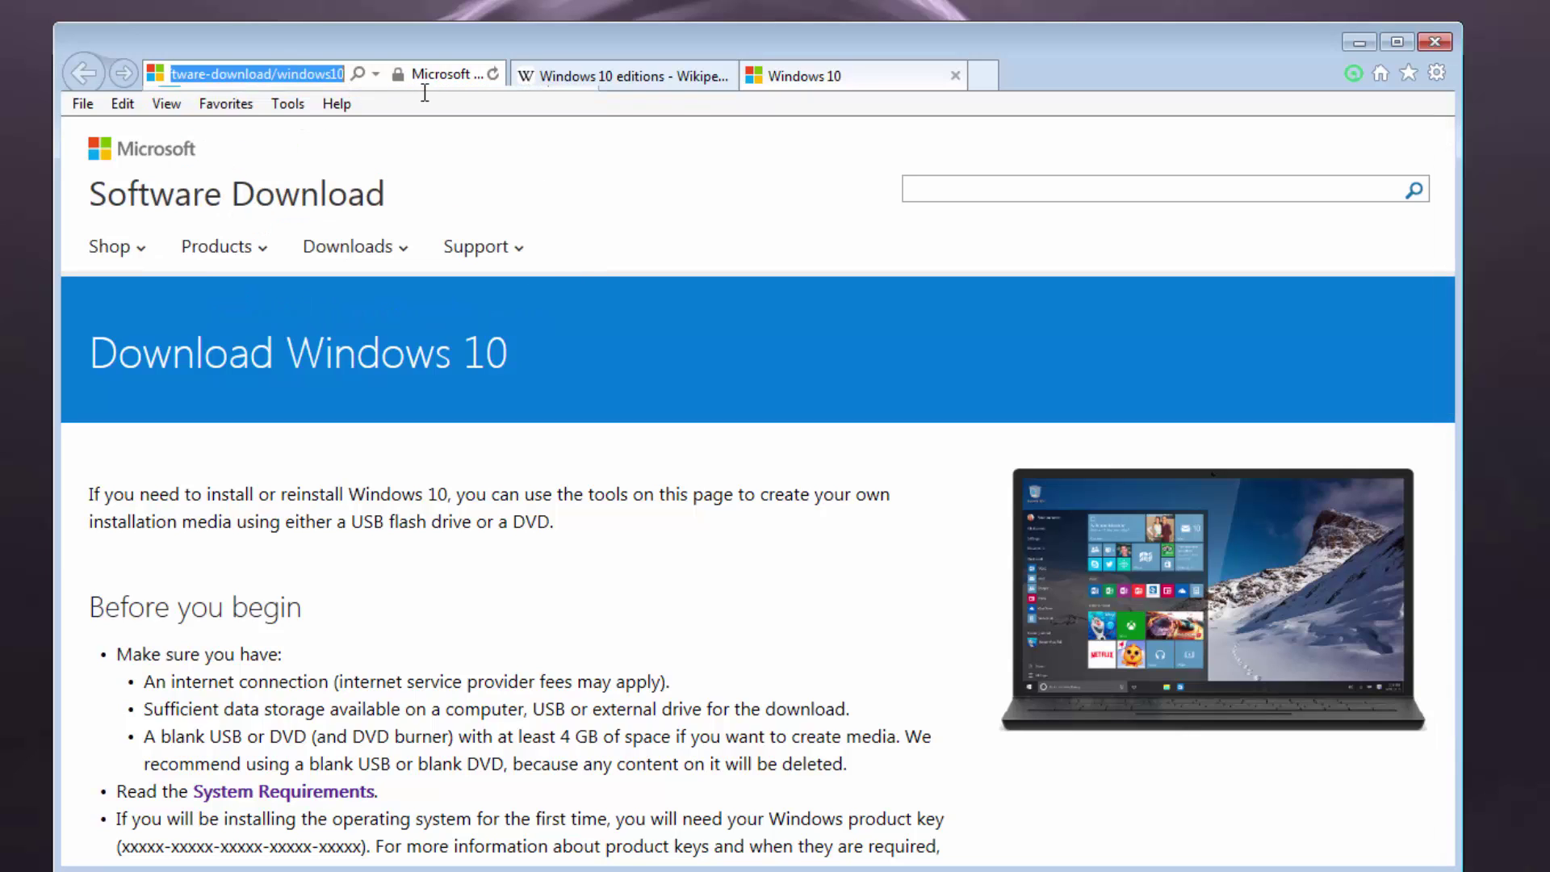
pyautogui.click(213, 74)
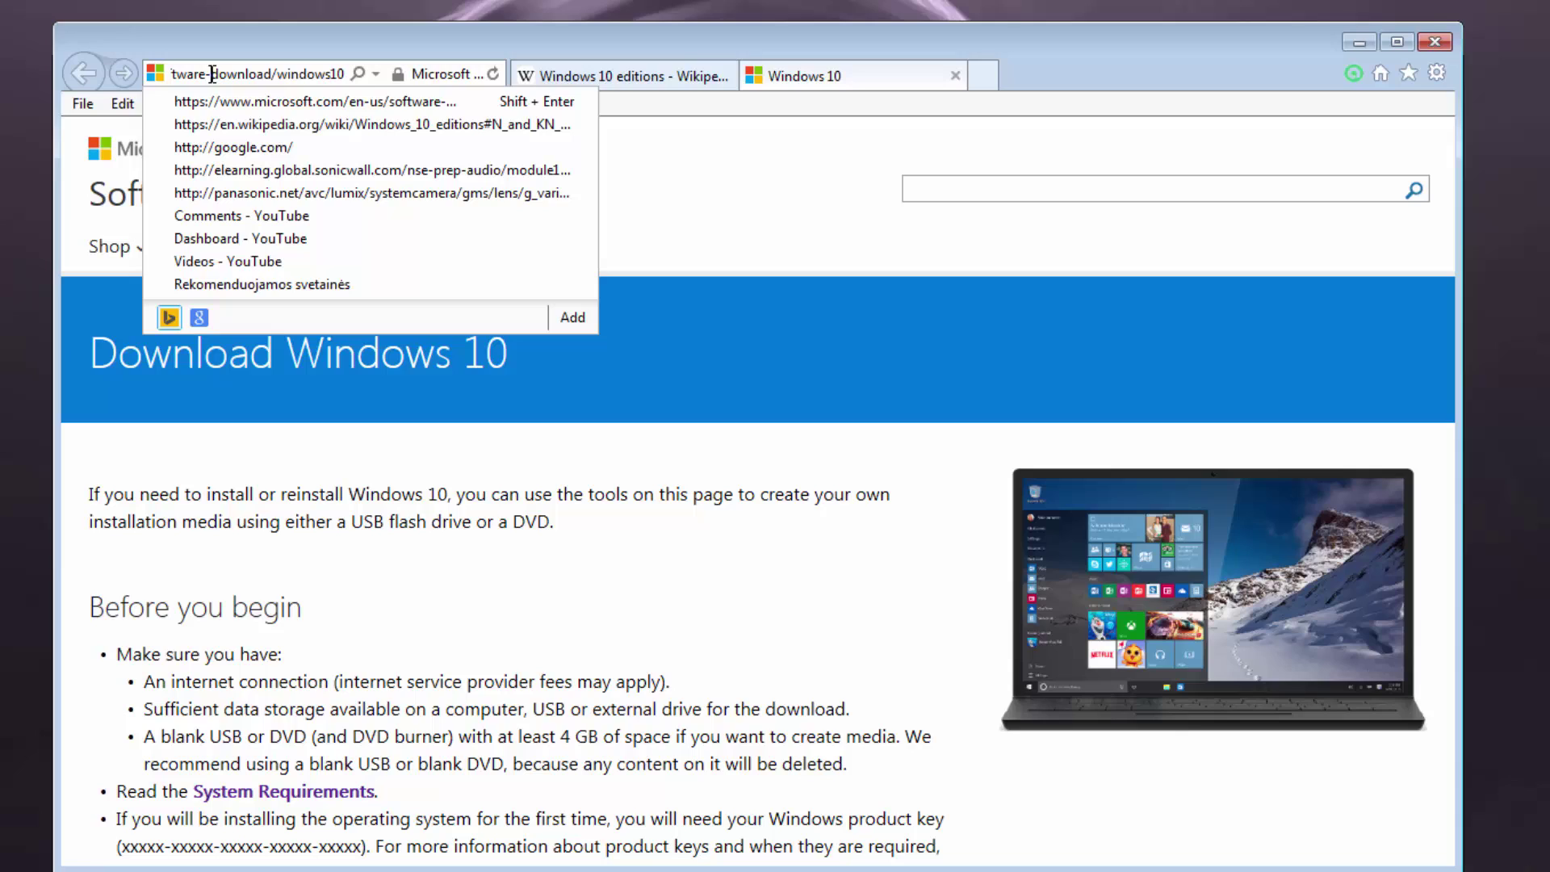
pyautogui.moveTo(264, 74); pyautogui.dragTo(399, 77)
pyautogui.click(290, 76)
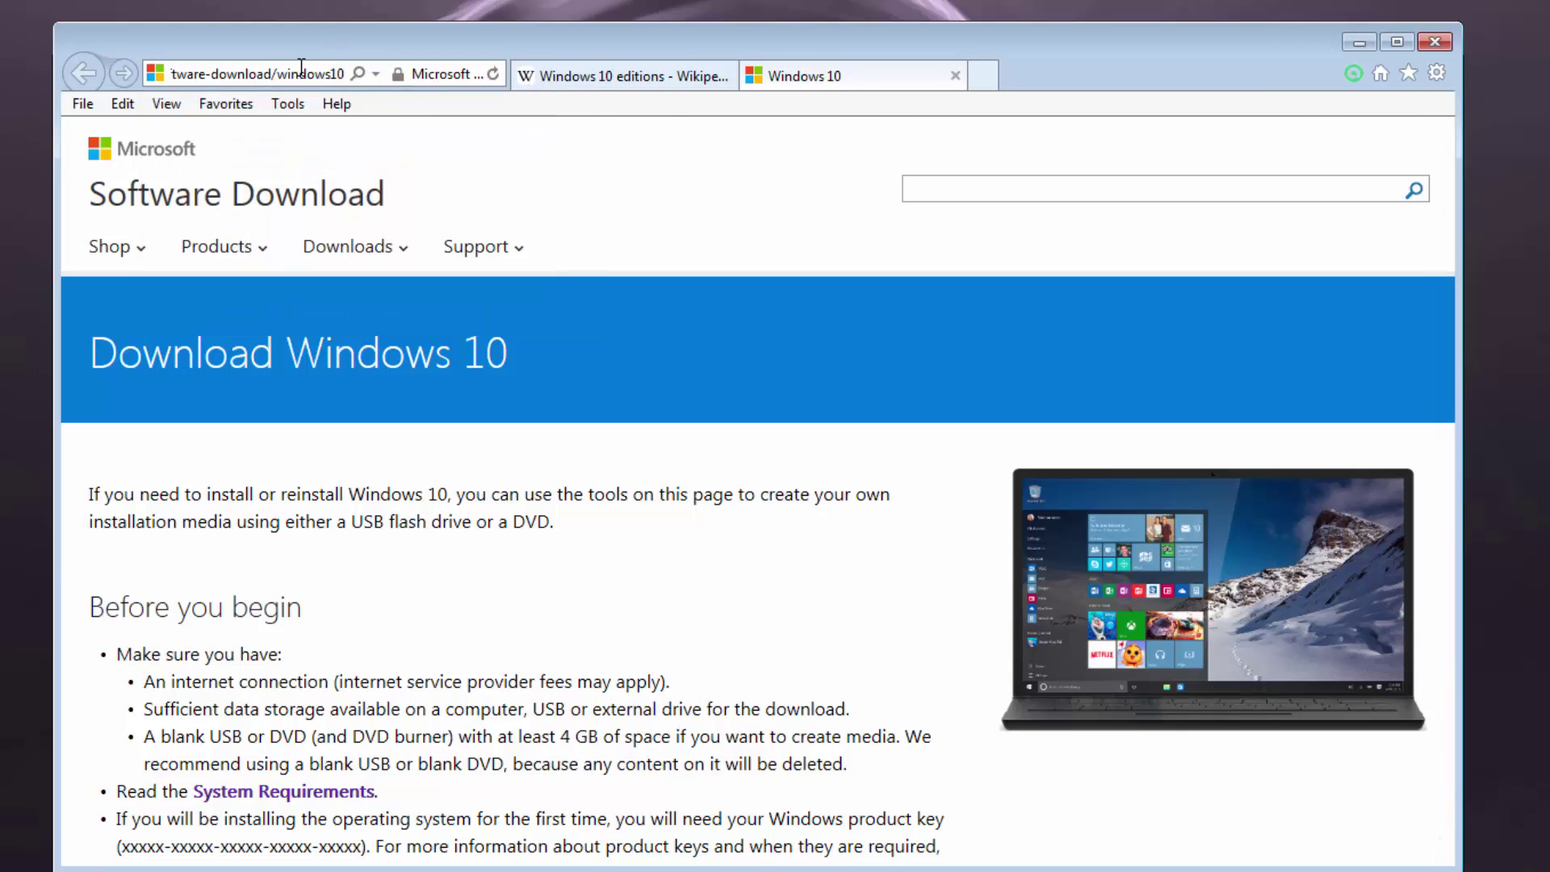
pyautogui.click(636, 537)
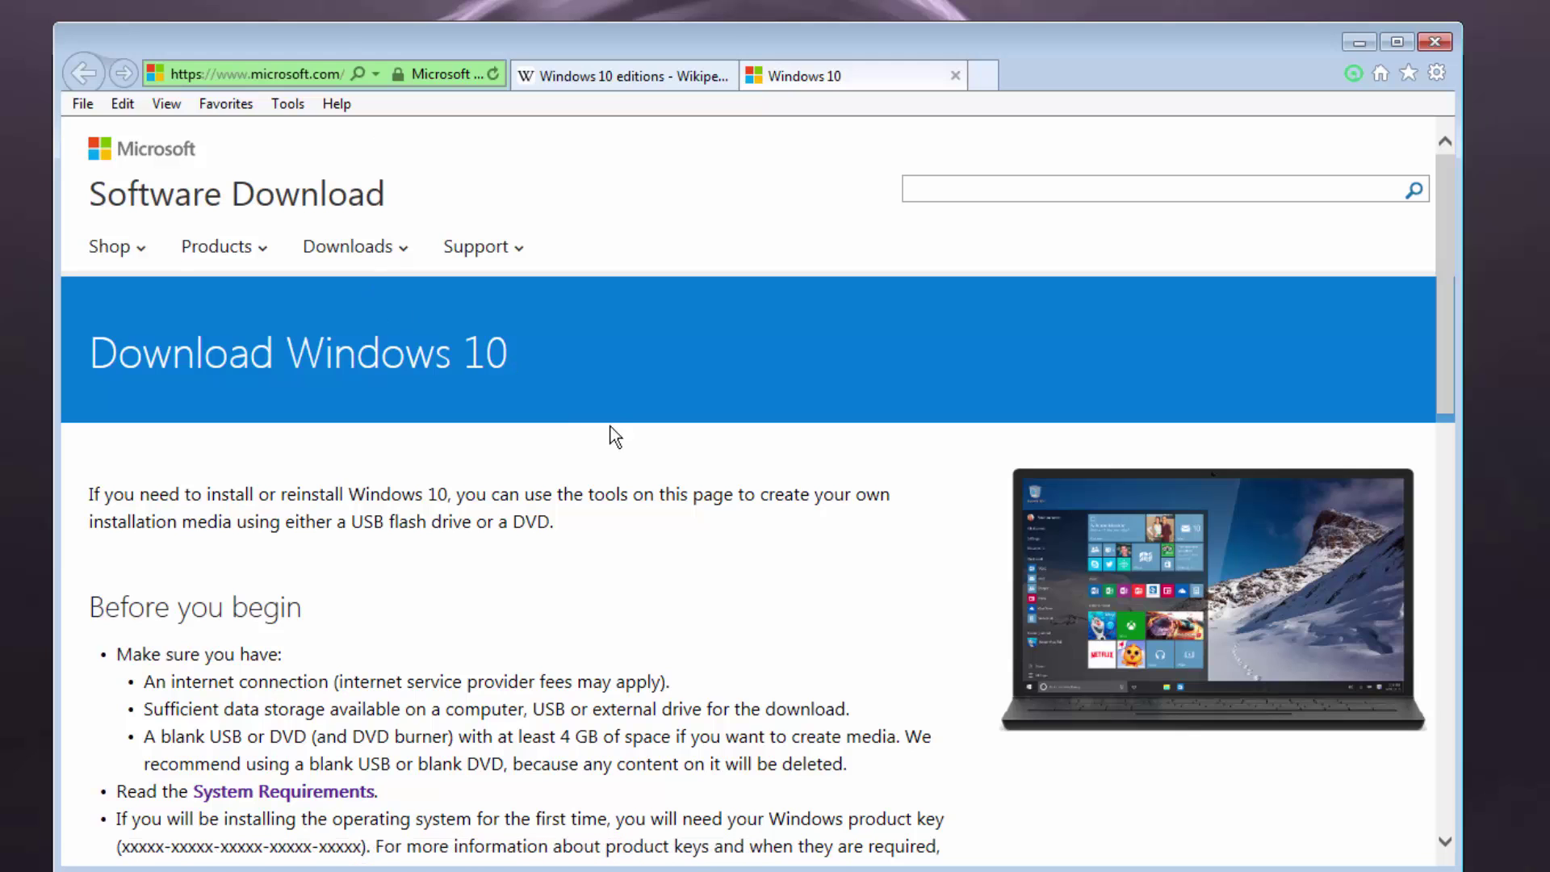
pyautogui.scroll(-3, 587, 437)
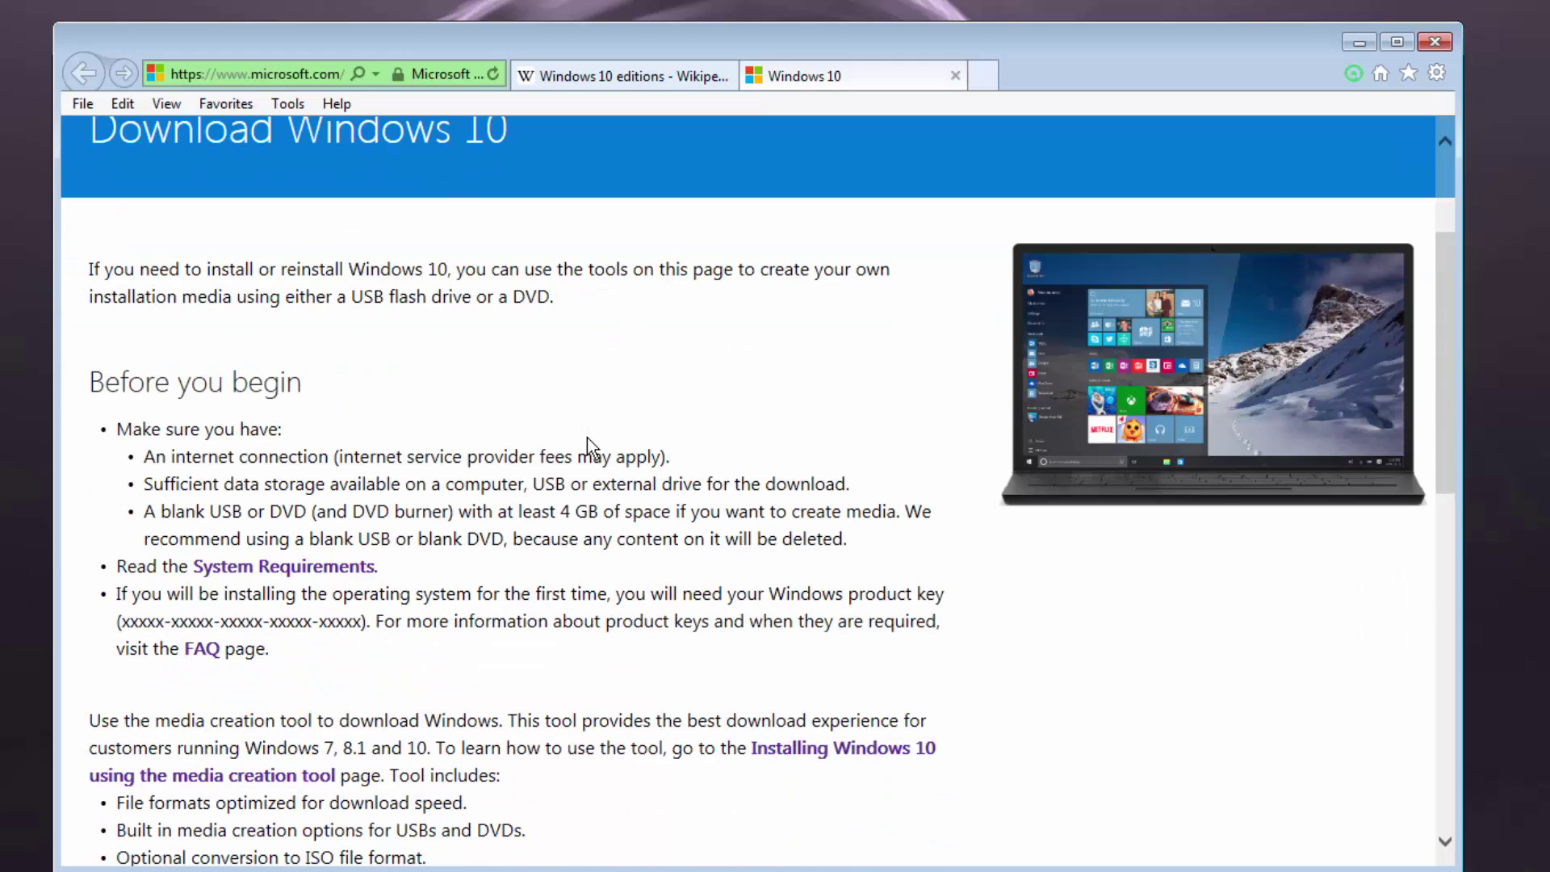
pyautogui.scroll(-6, 656, 404)
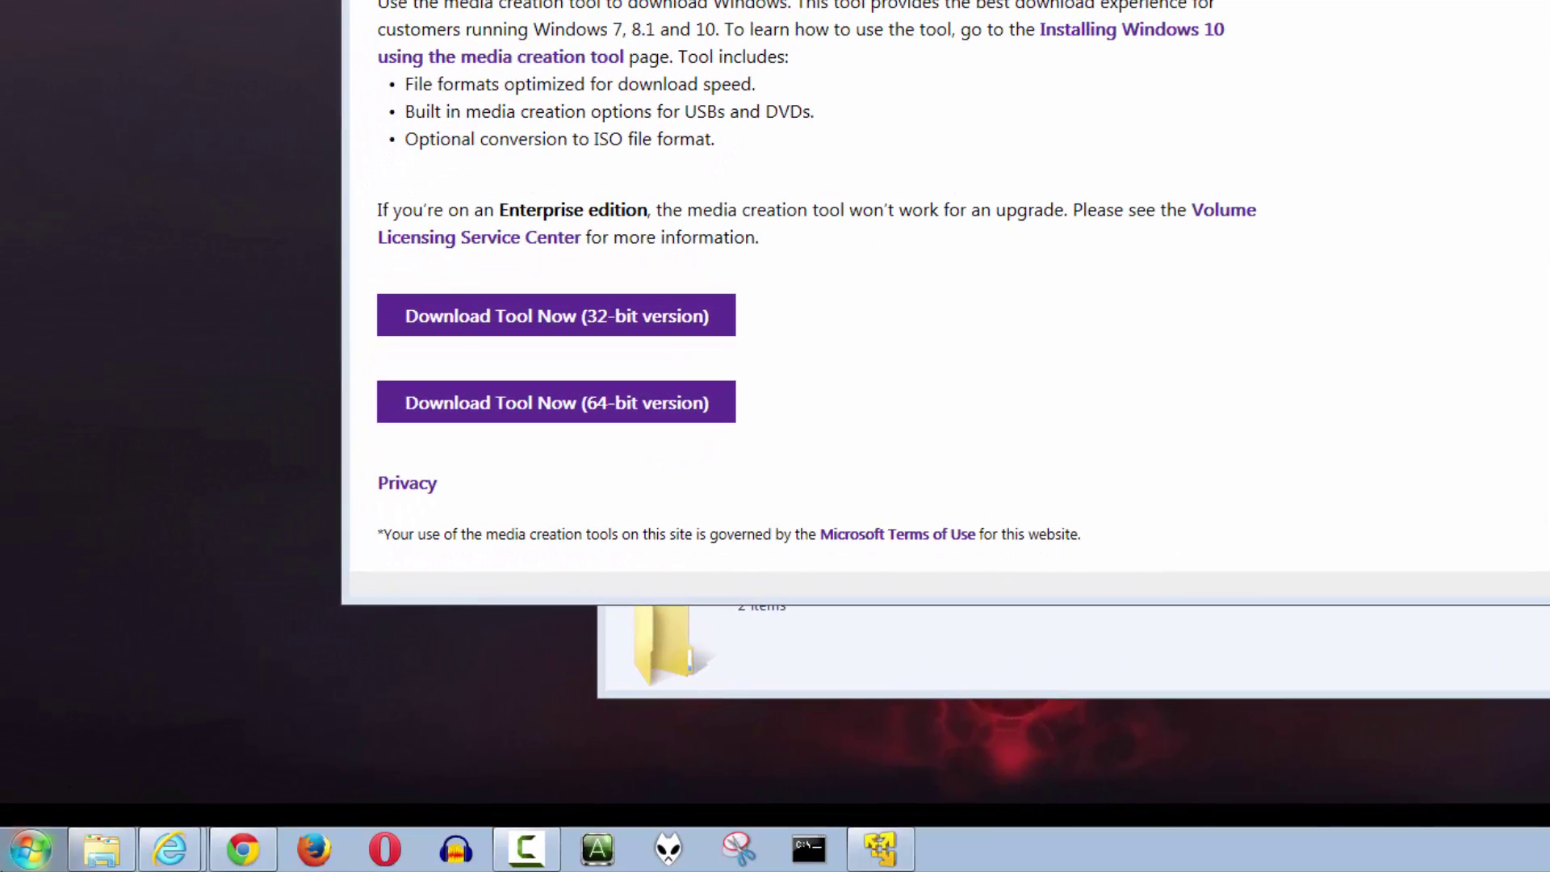
# Step: Open the computer's system properties to check whether the installed Windows is 32-bit or 64-bit
pyautogui.click(20, 857)
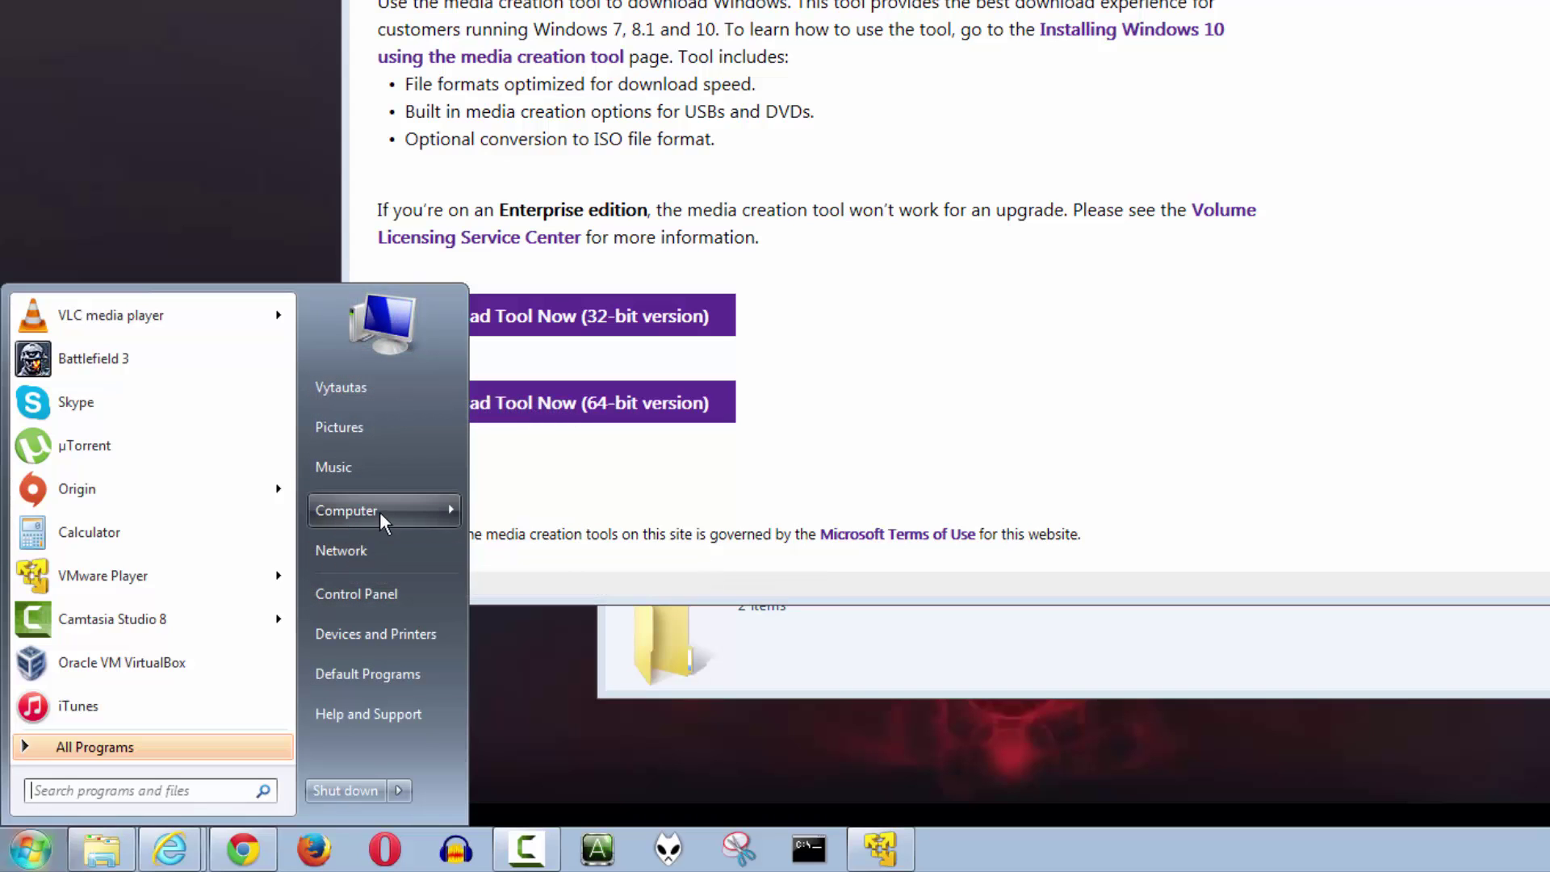
pyautogui.moveTo(381, 512)
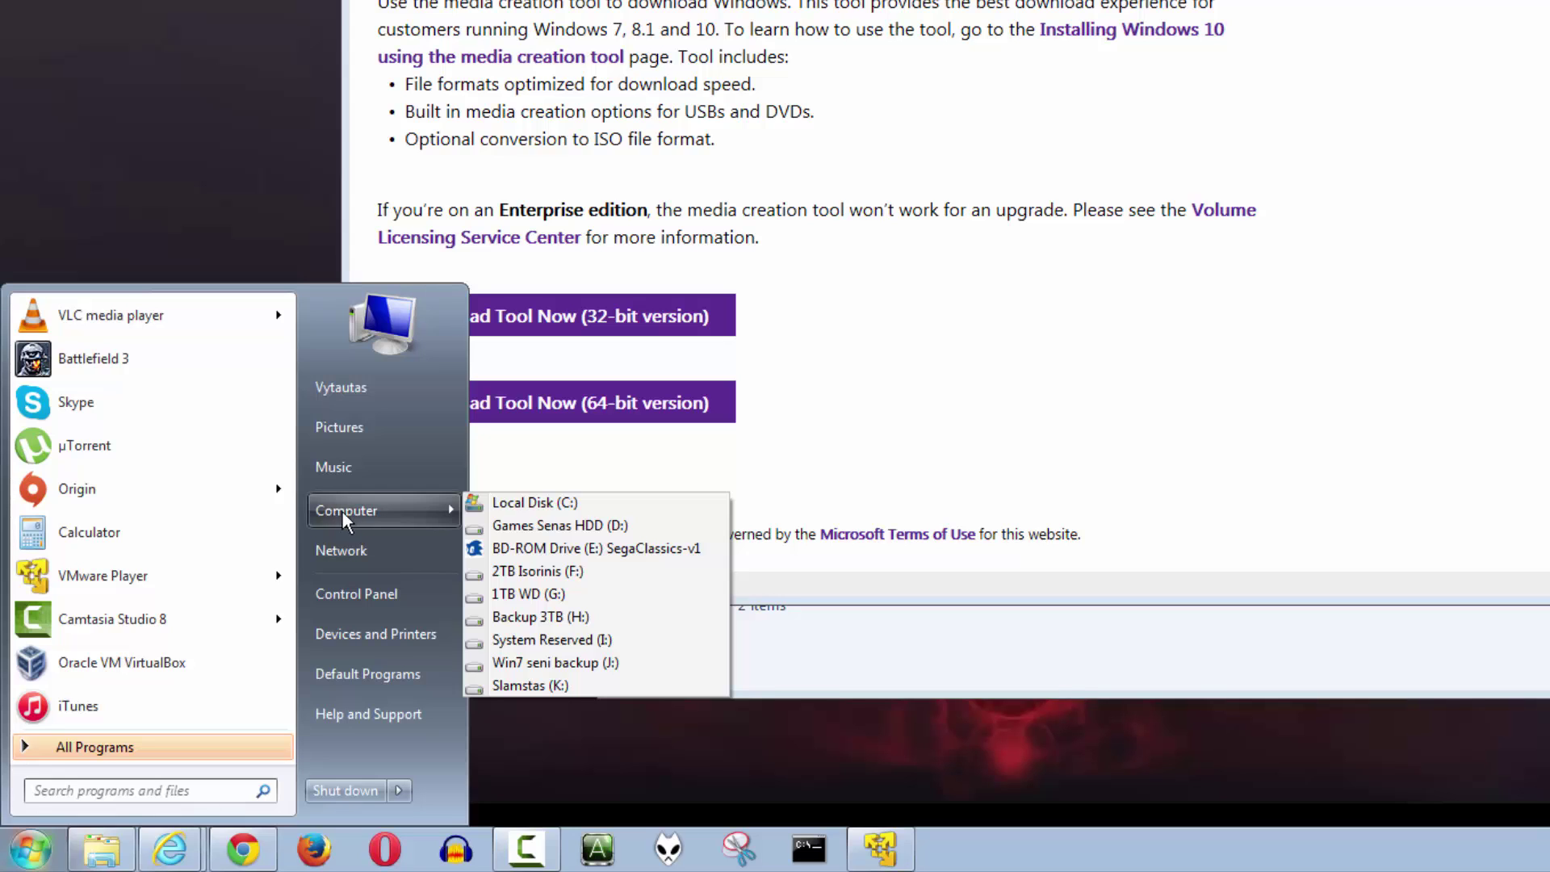
pyautogui.rightClick(345, 512)
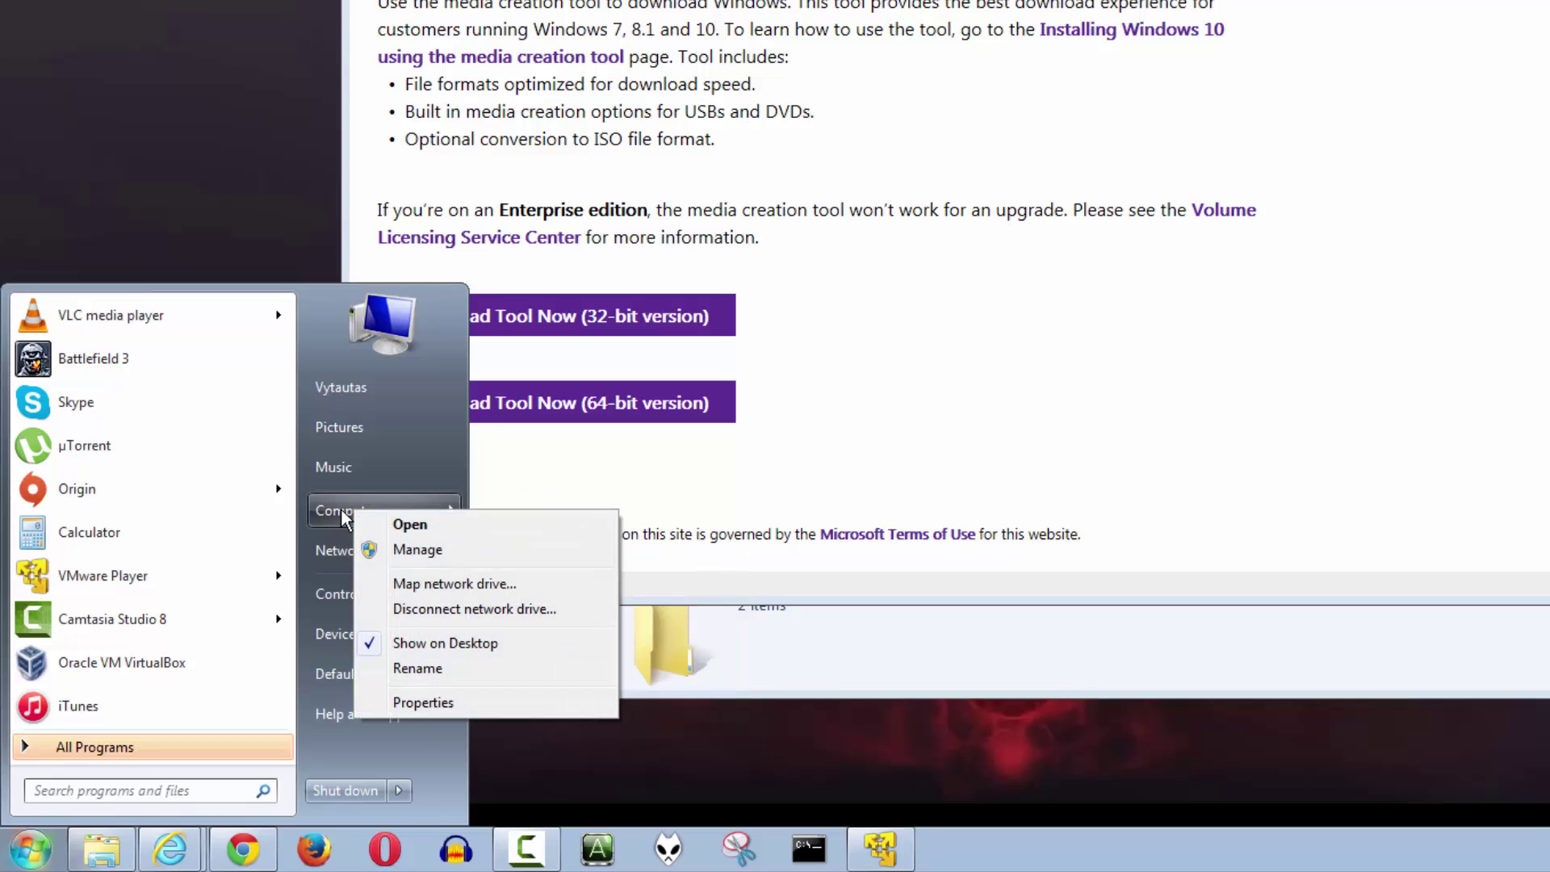
pyautogui.click(437, 701)
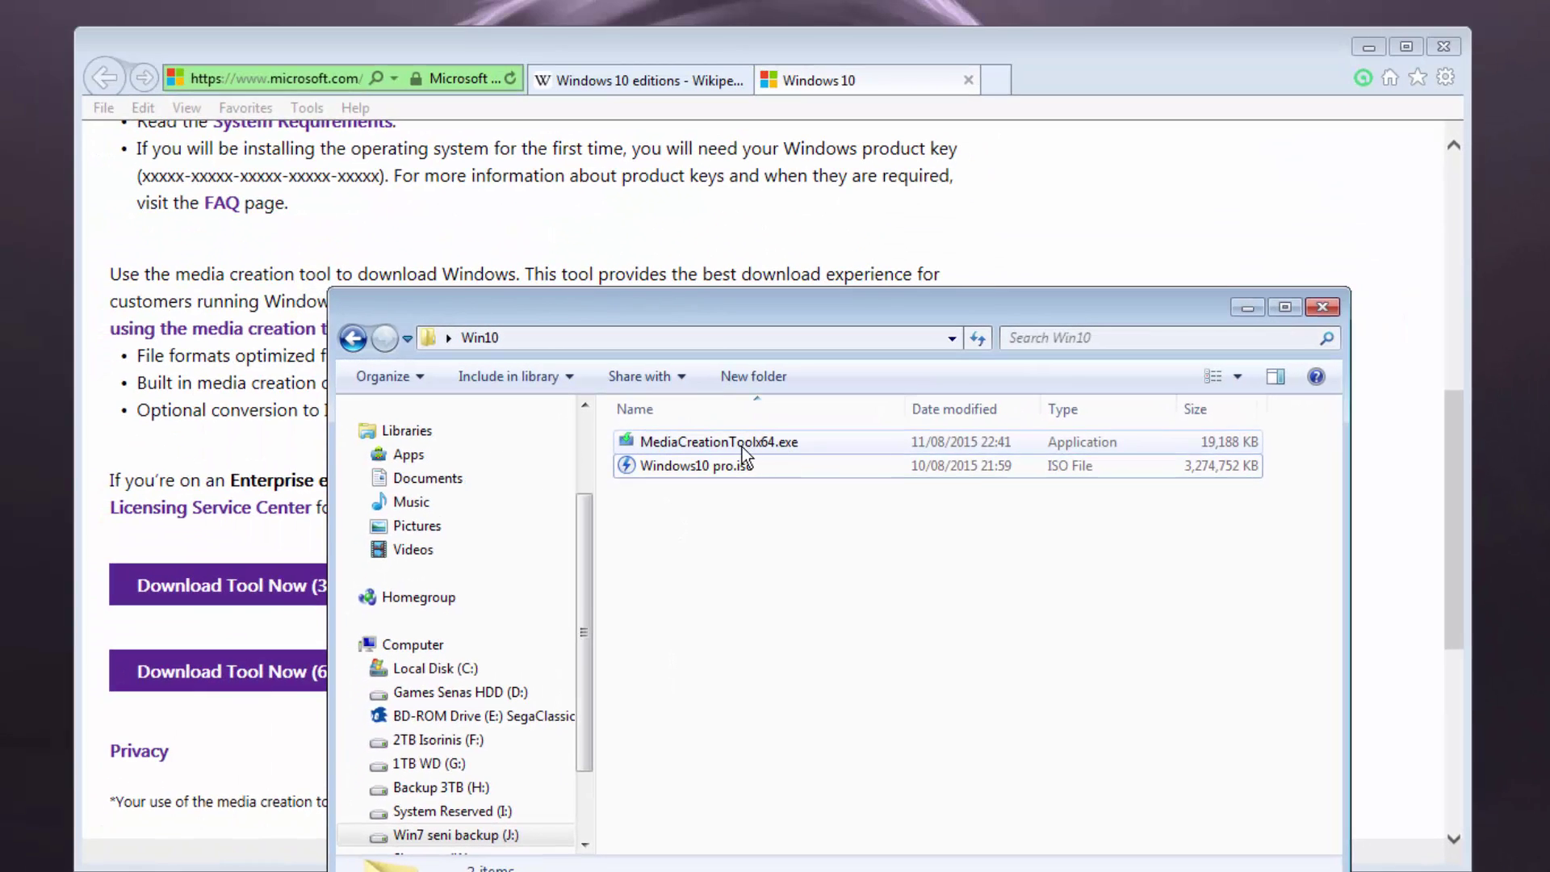
# Step: Run MediaCreationToolx64.exe from the Win10 folder and choose to create installation media for another PC
pyautogui.doubleClick(743, 443)
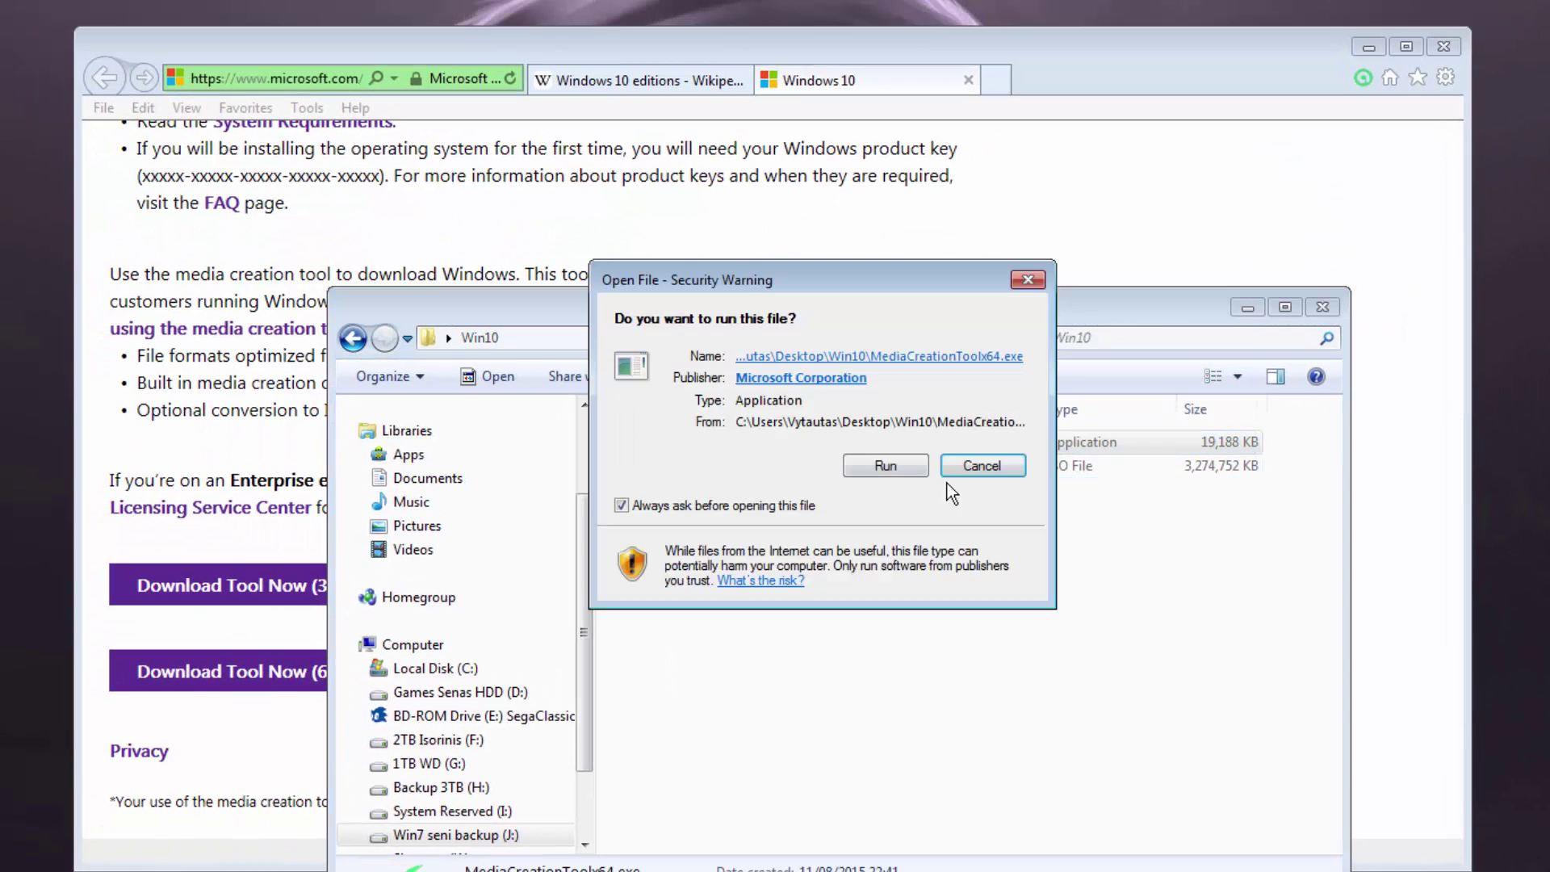
pyautogui.click(881, 469)
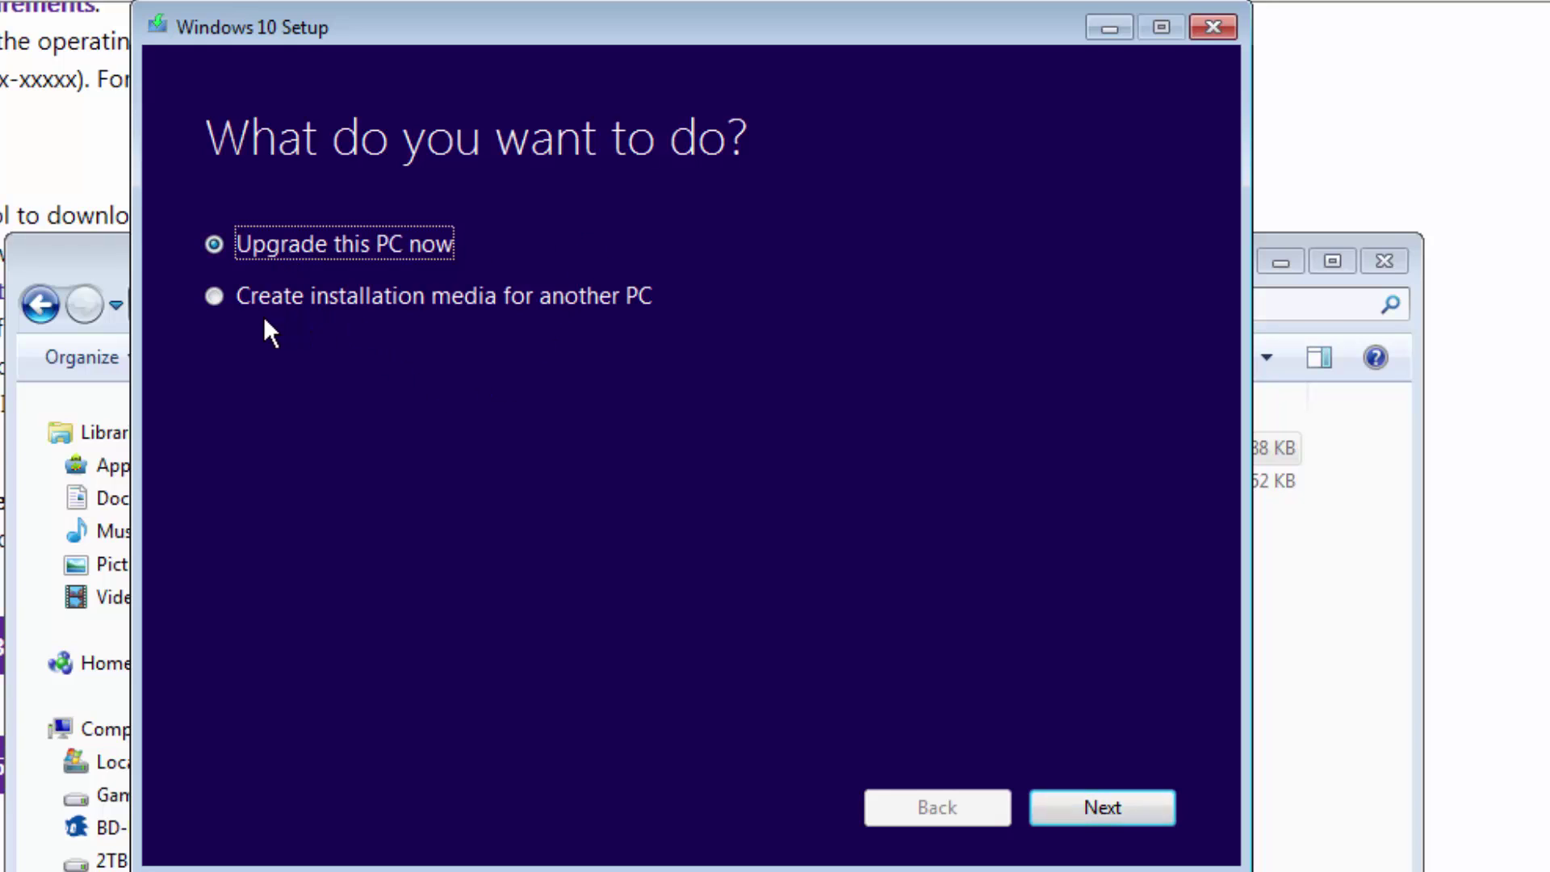
pyautogui.click(215, 296)
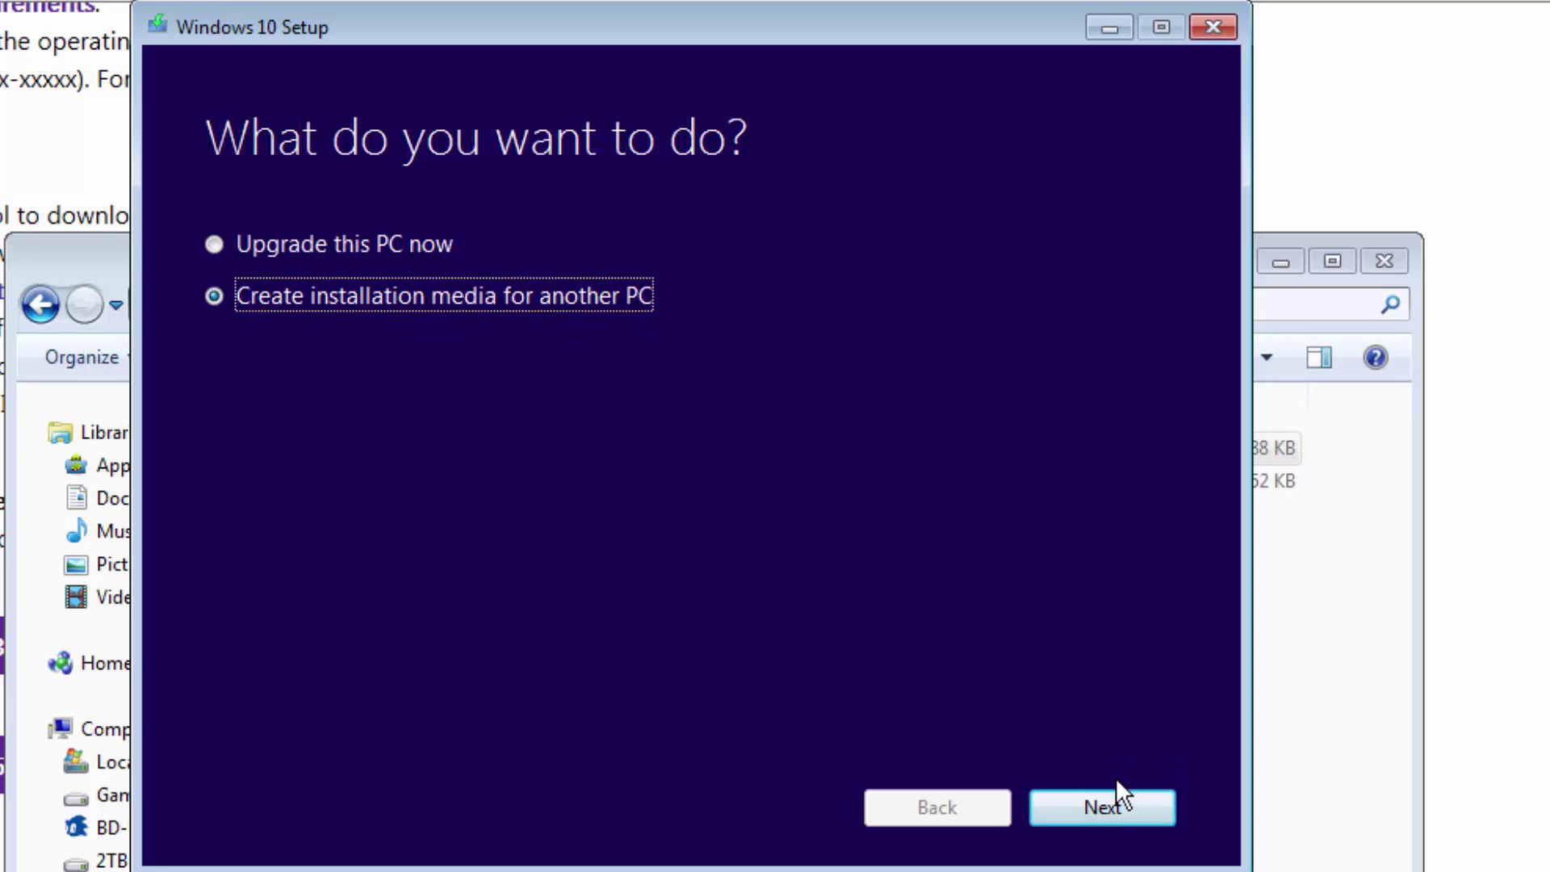
pyautogui.click(1101, 804)
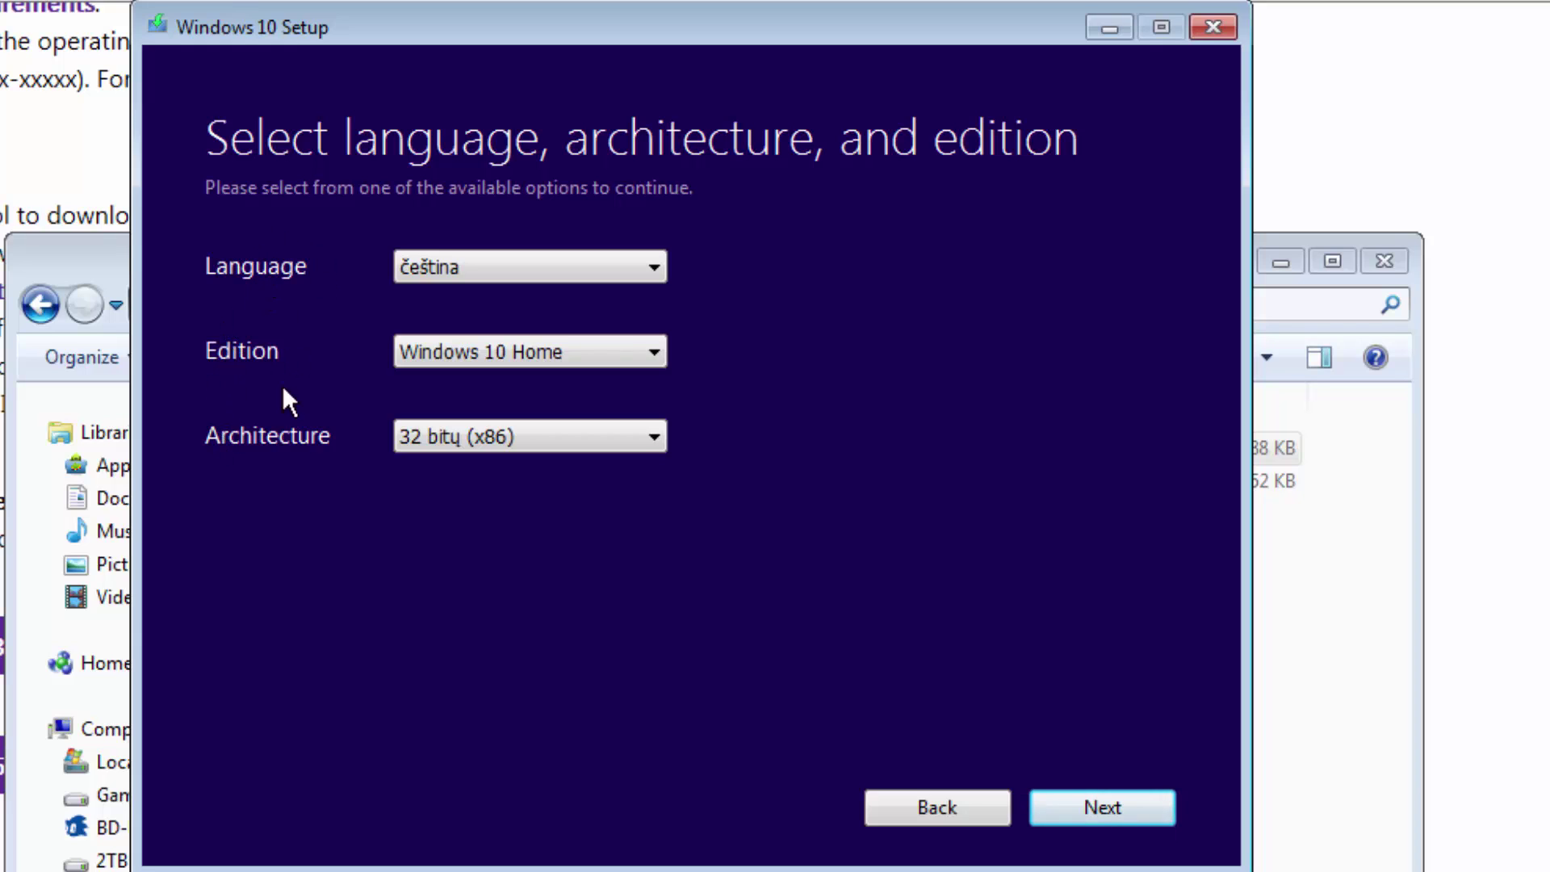
# Step: Set the installation media language to lietuvių
pyautogui.click(574, 268)
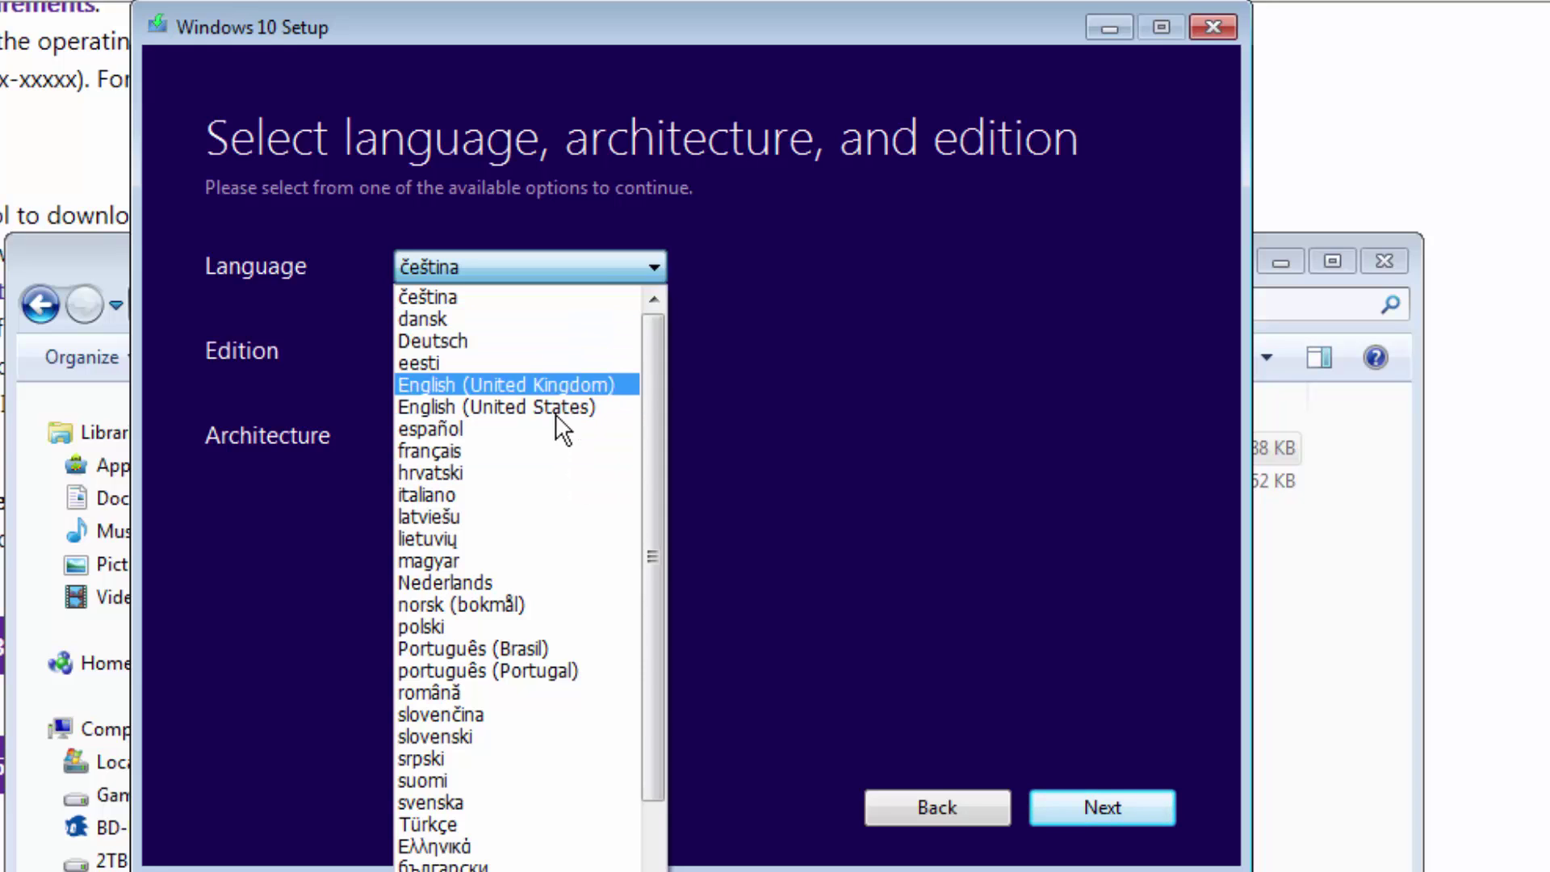
pyautogui.scroll(-3, 547, 607)
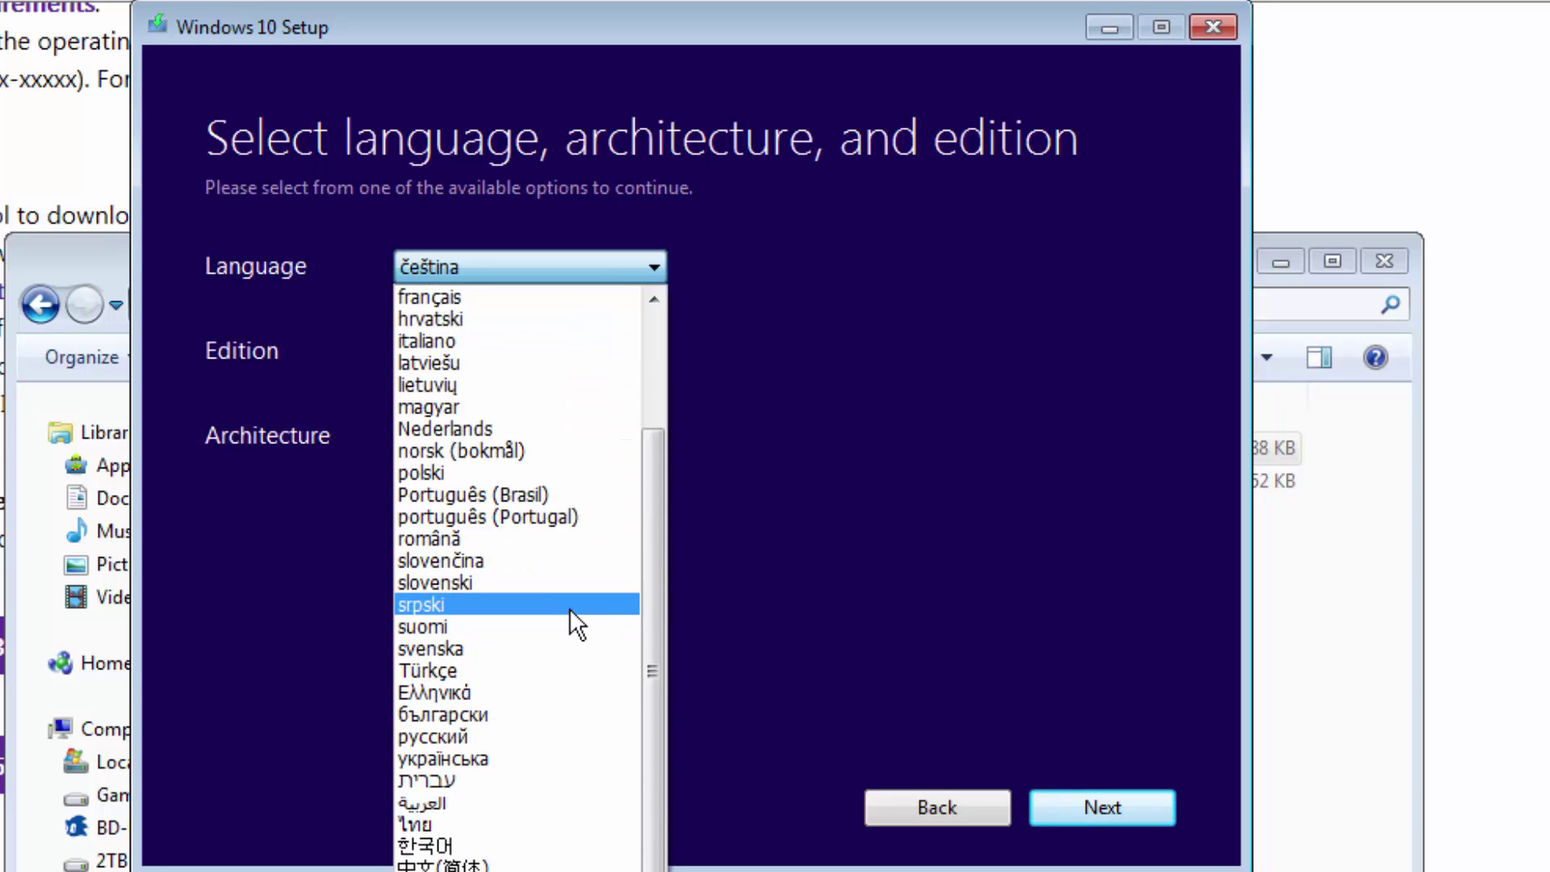
pyautogui.scroll(2, 569, 608)
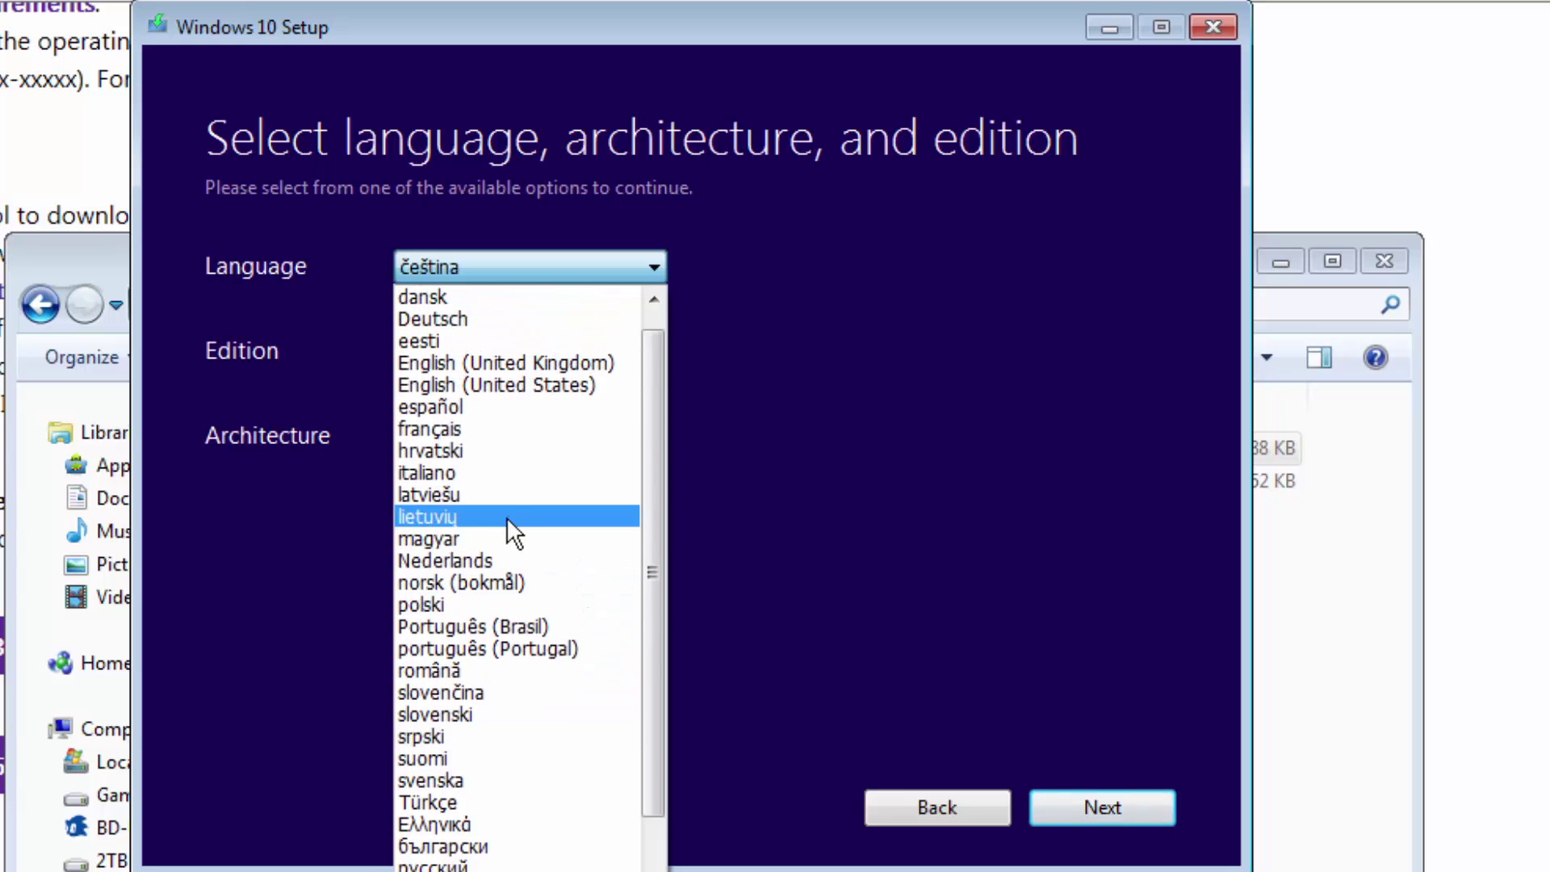
pyautogui.click(491, 515)
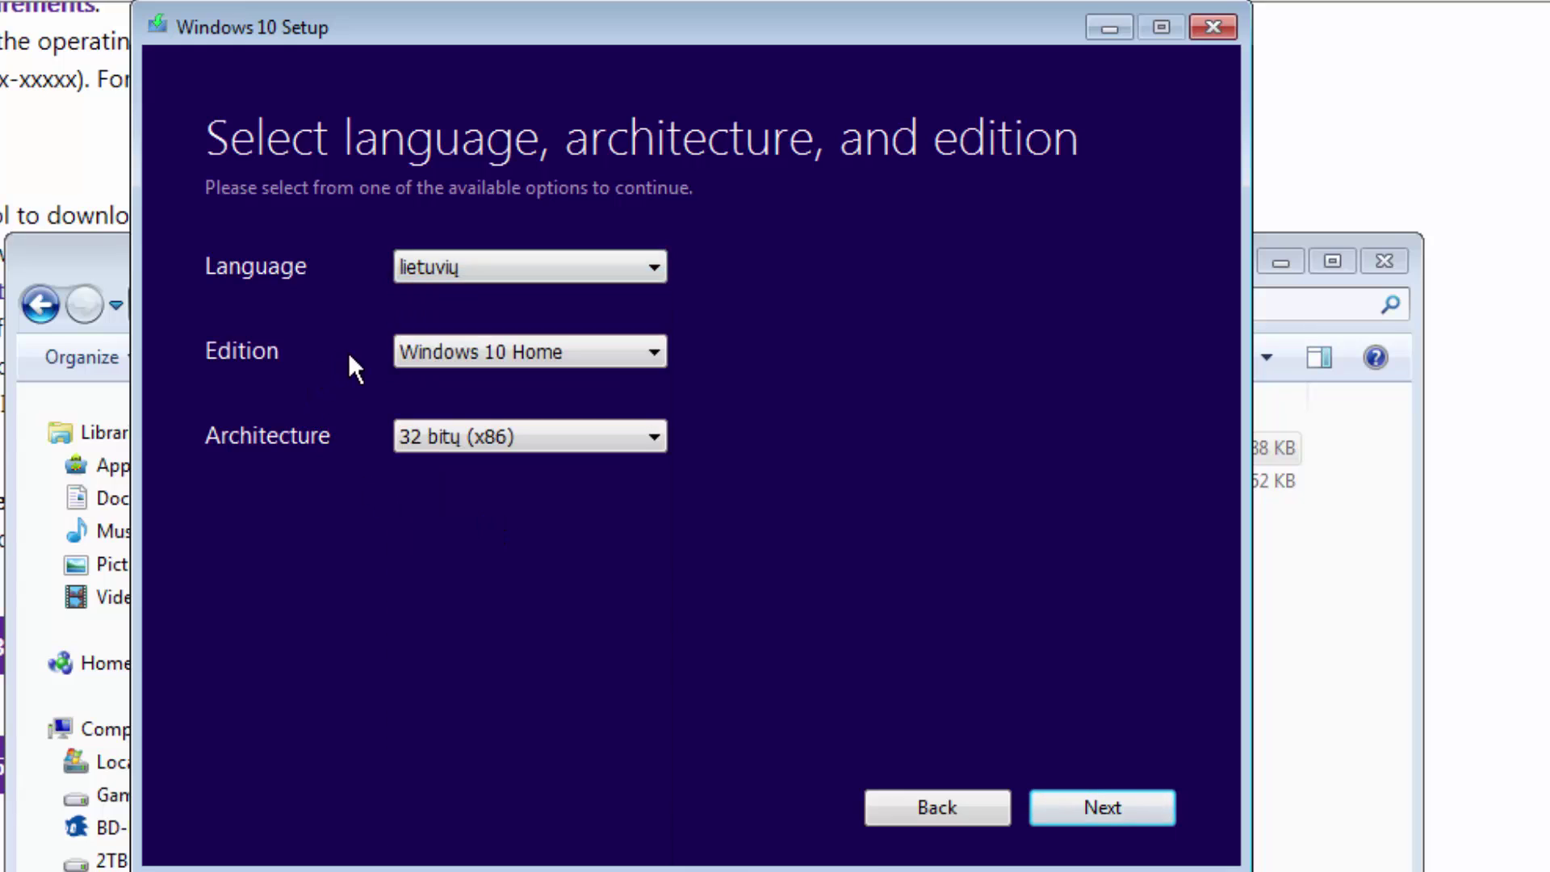
# Step: Examine the edition choices and Wikipedia's descriptions of the Windows 10 editions, including the N and KN Editions section
pyautogui.click(443, 353)
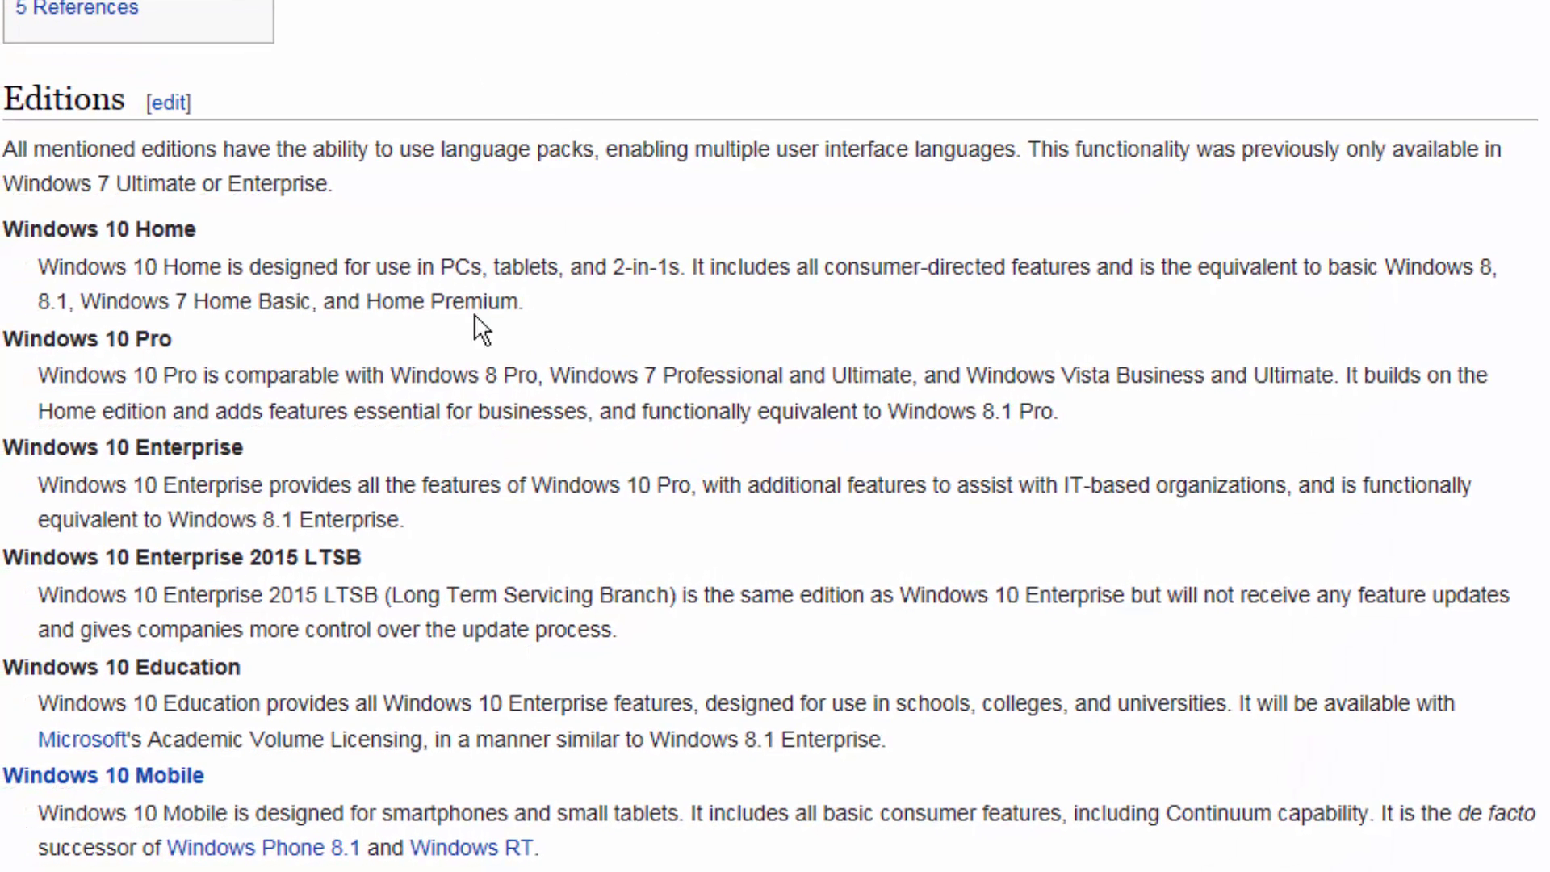
pyautogui.scroll(-6, 419, 436)
pyautogui.scroll(-3, 421, 440)
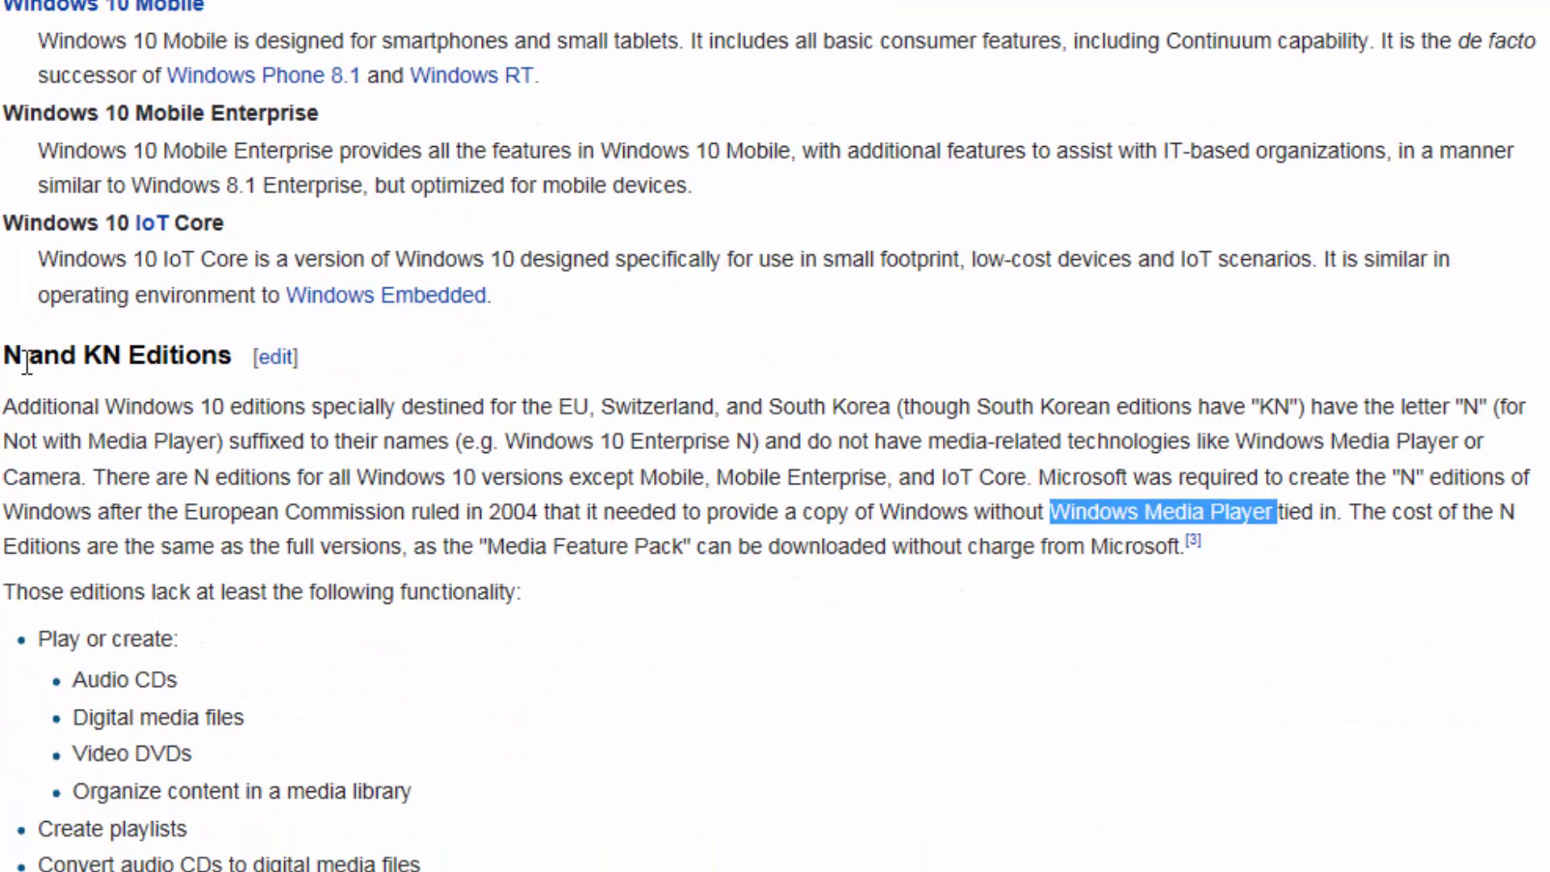
pyautogui.moveTo(6, 360); pyautogui.dragTo(173, 364)
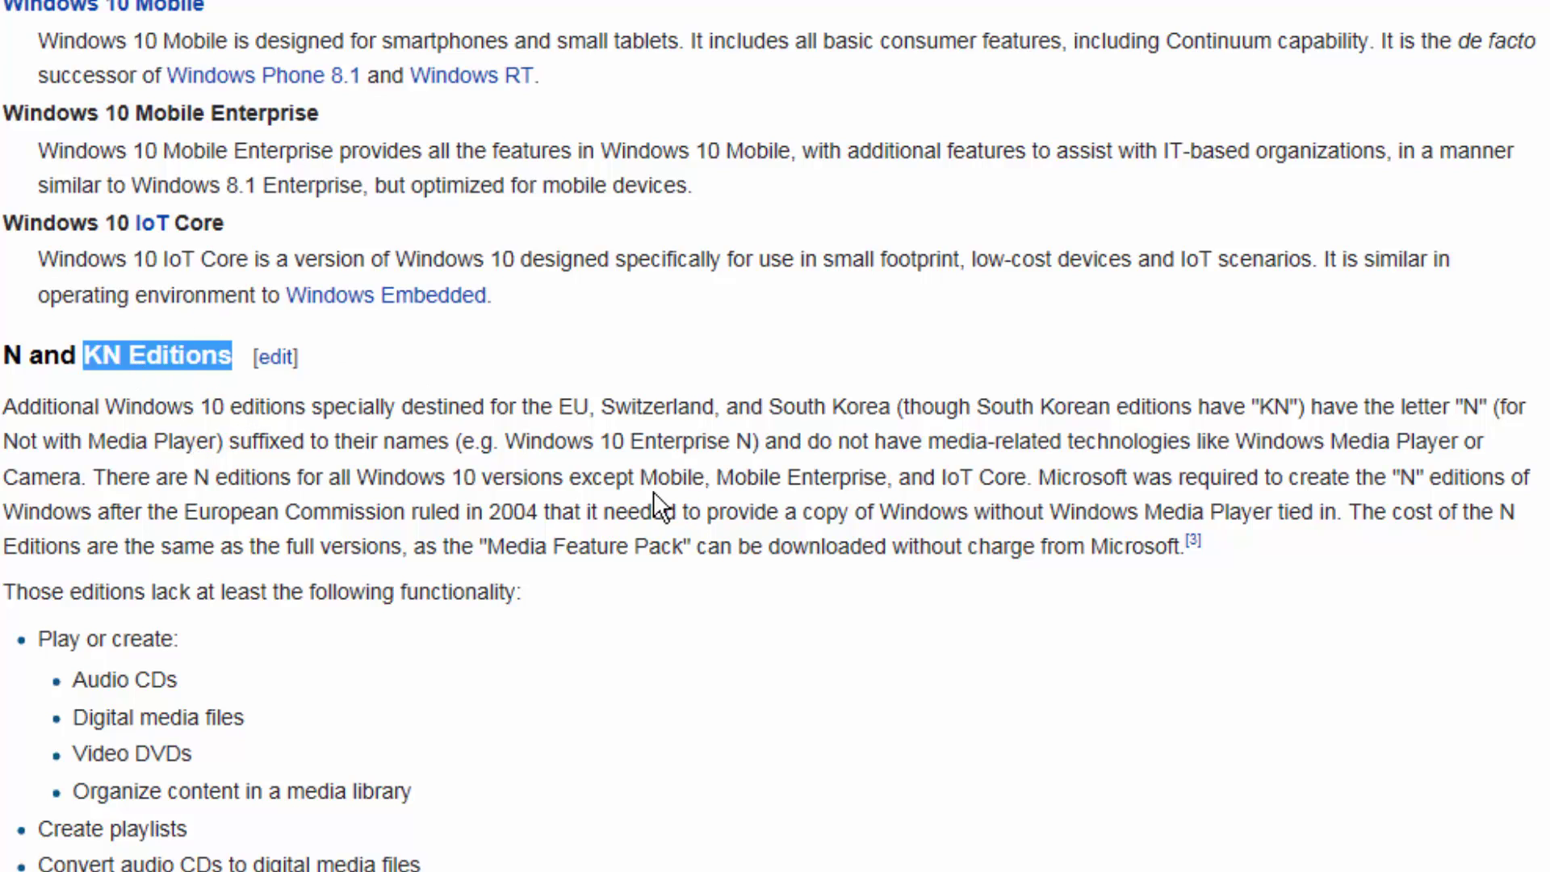
pyautogui.moveTo(631, 441); pyautogui.dragTo(731, 442)
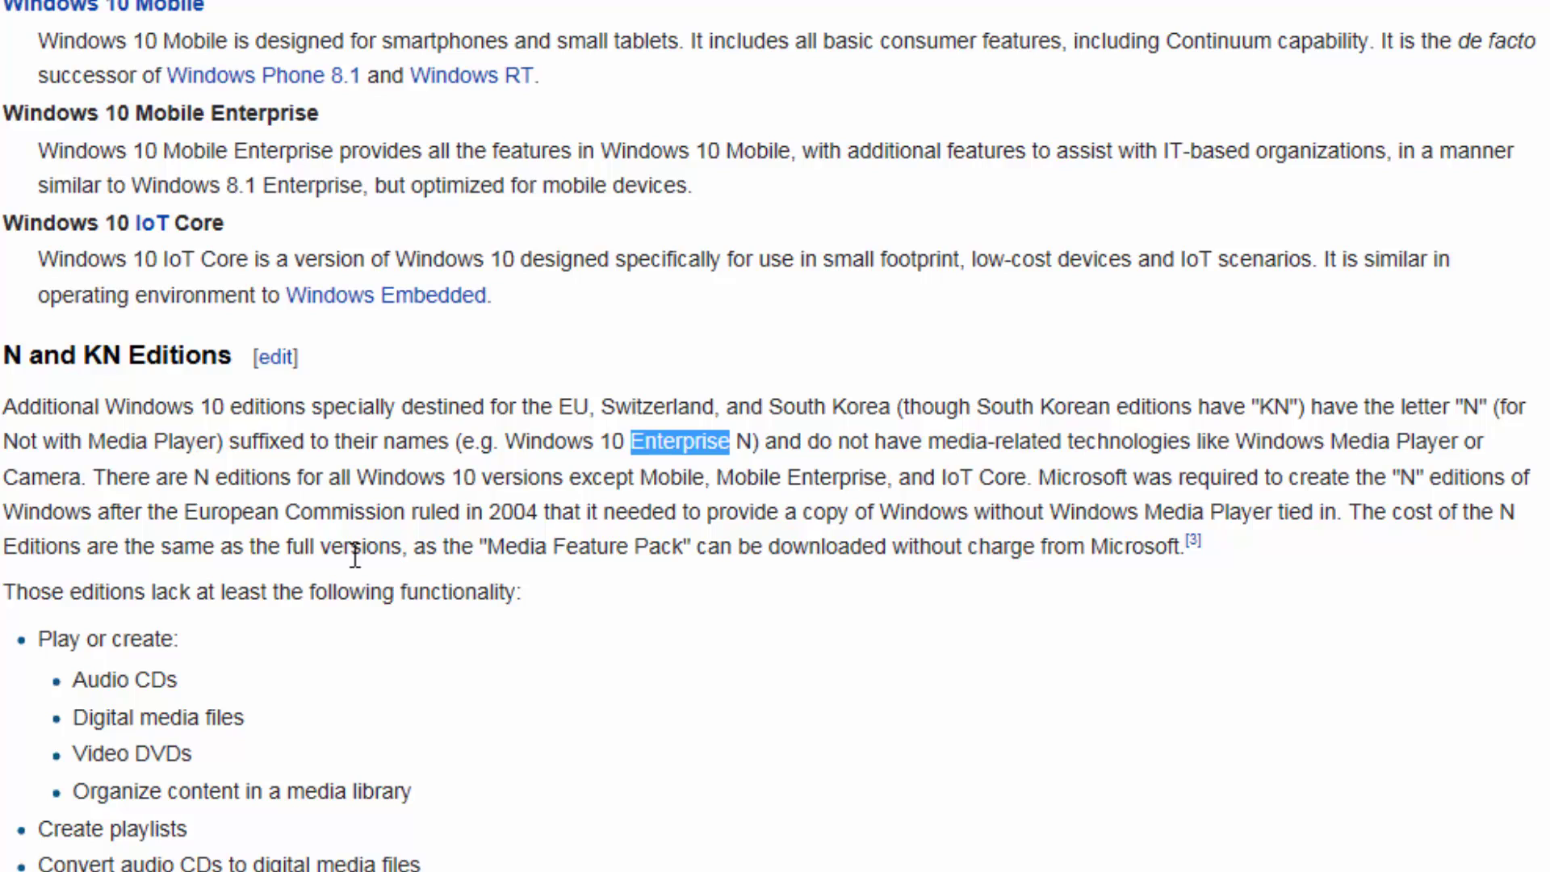
pyautogui.moveTo(180, 512); pyautogui.dragTo(410, 513)
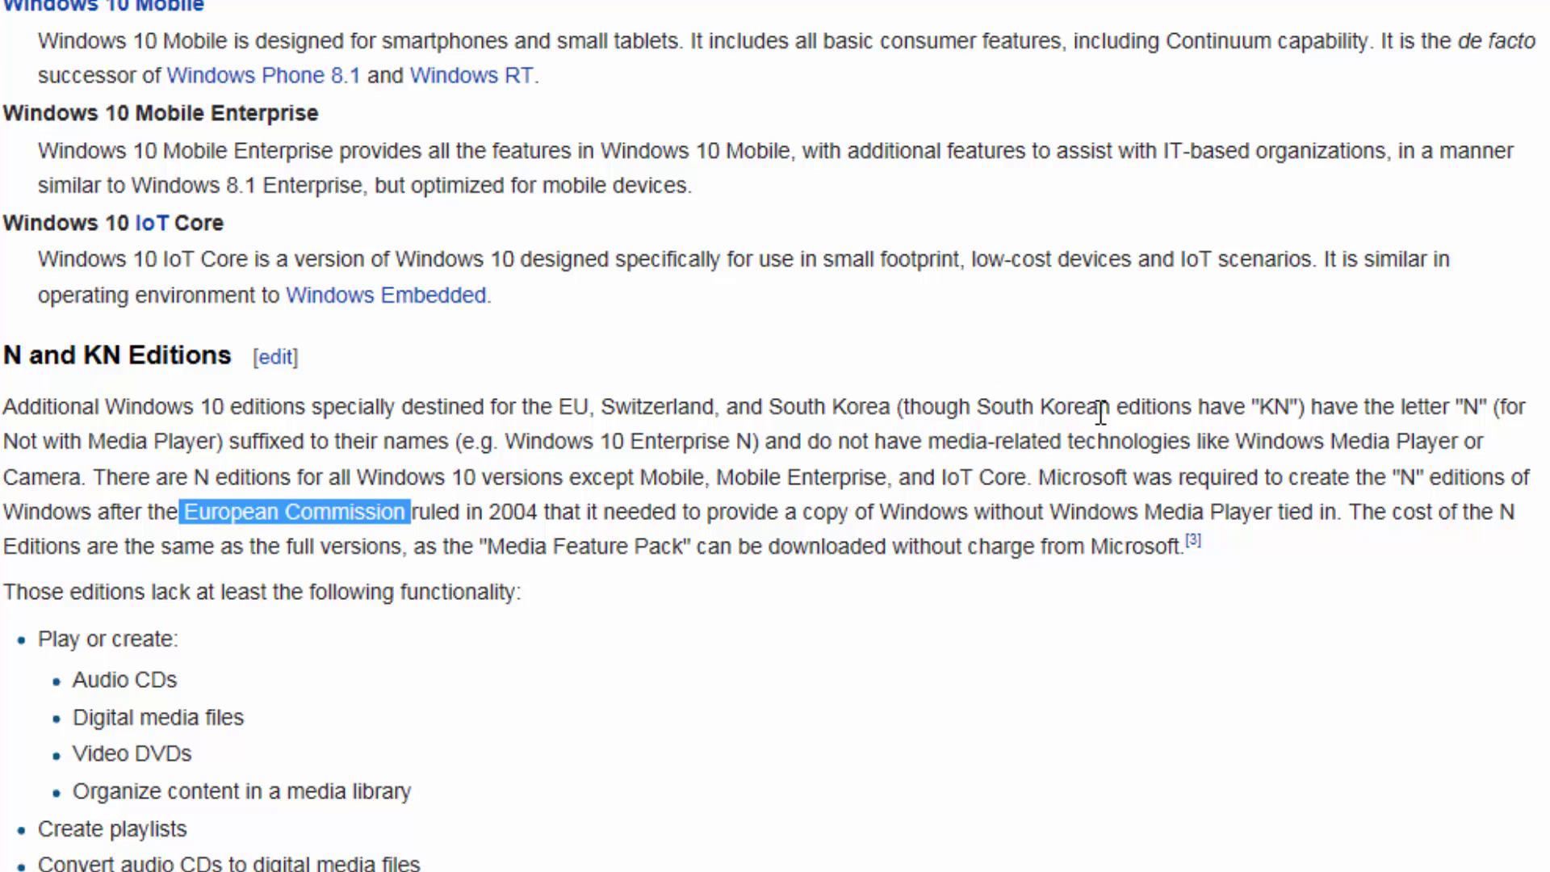
pyautogui.moveTo(977, 406); pyautogui.dragTo(1196, 408)
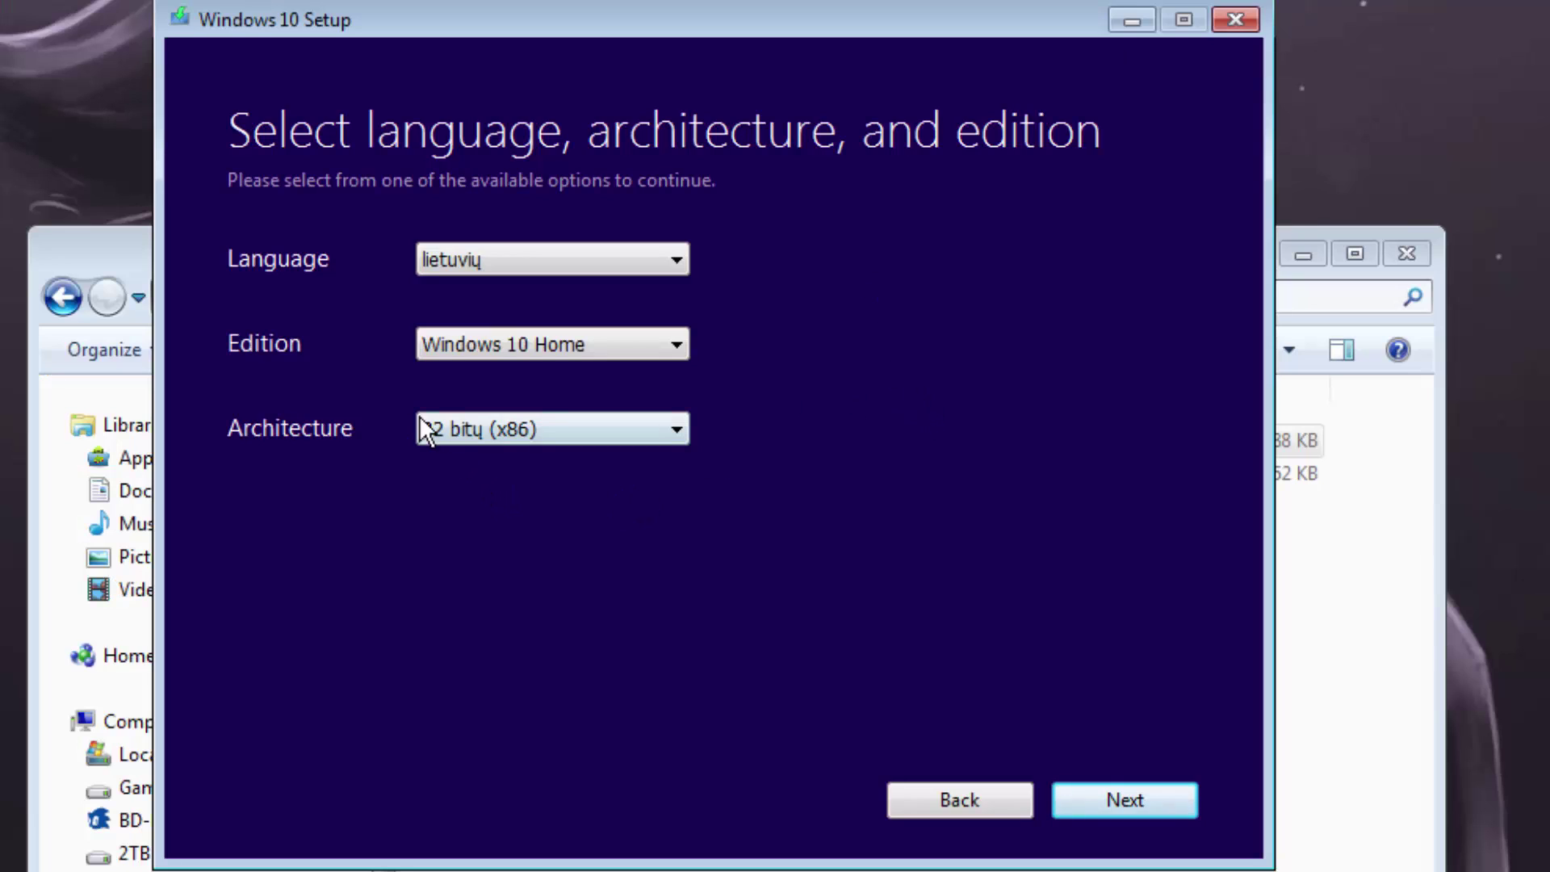
# Step: Set the architecture to 64 bitų (x64) and continue to the media choice
pyautogui.click(539, 429)
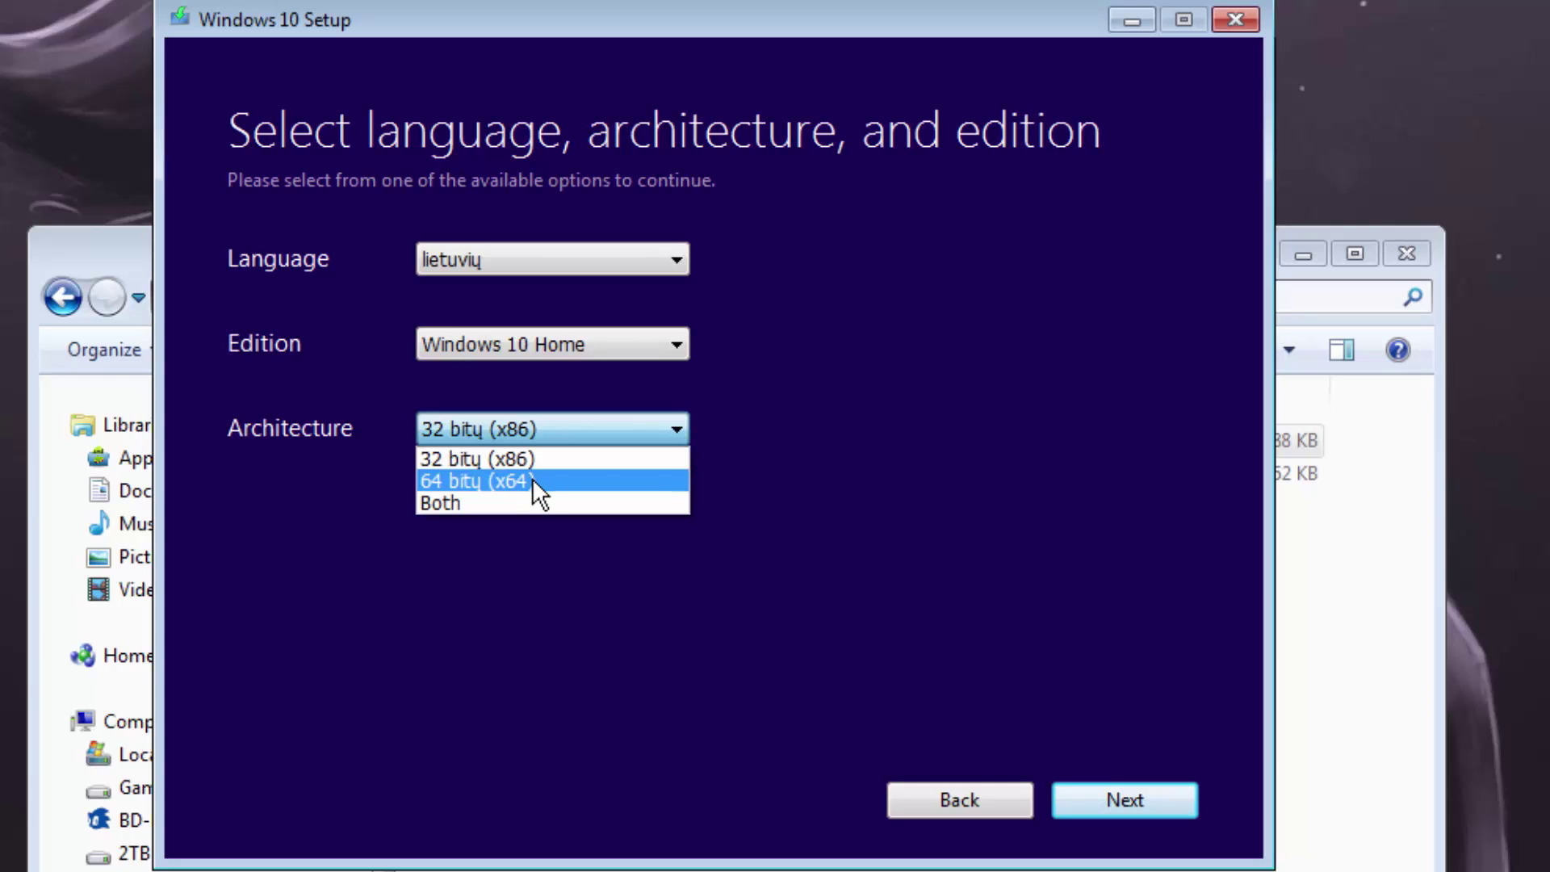
pyautogui.click(531, 480)
pyautogui.click(524, 428)
pyautogui.click(460, 502)
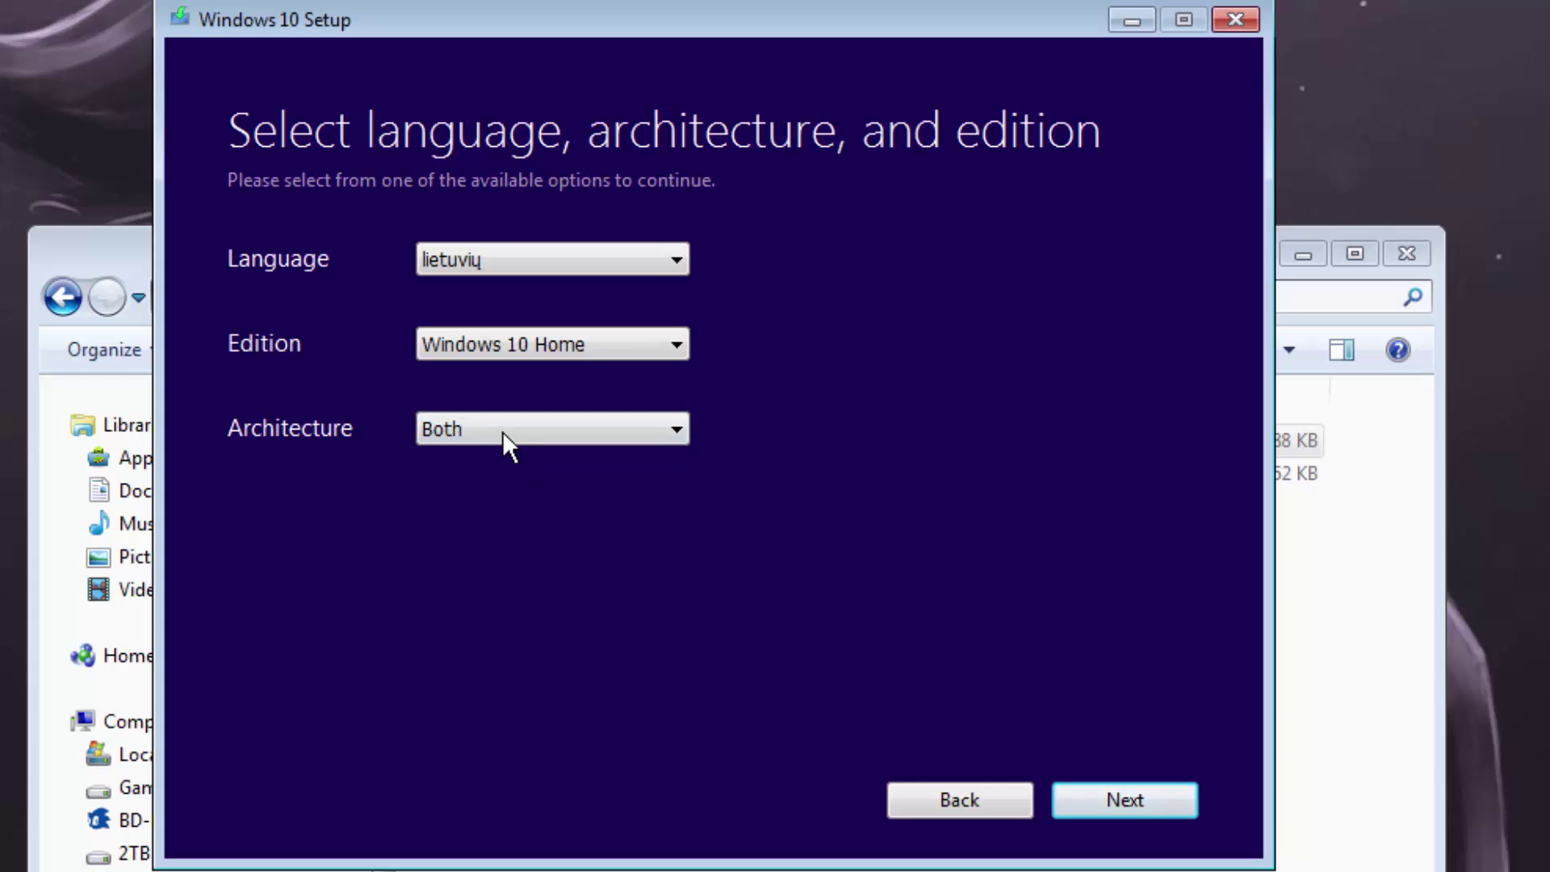
pyautogui.click(565, 430)
pyautogui.click(565, 482)
pyautogui.click(1124, 798)
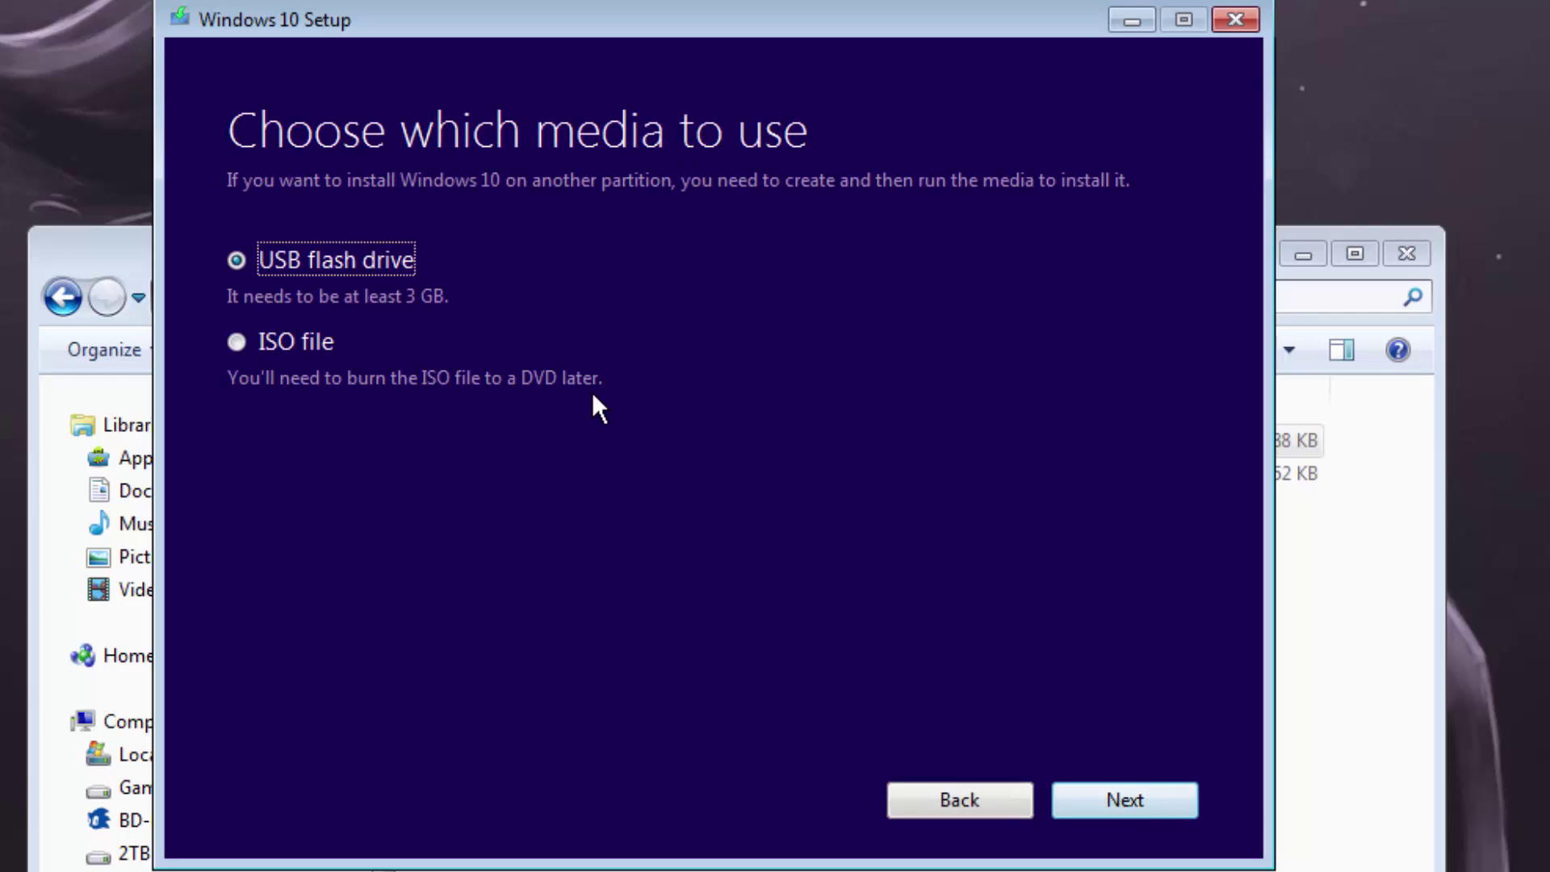
# Step: Choose ISO file as the media to create and select the Downloads folder as its save location
pyautogui.click(286, 339)
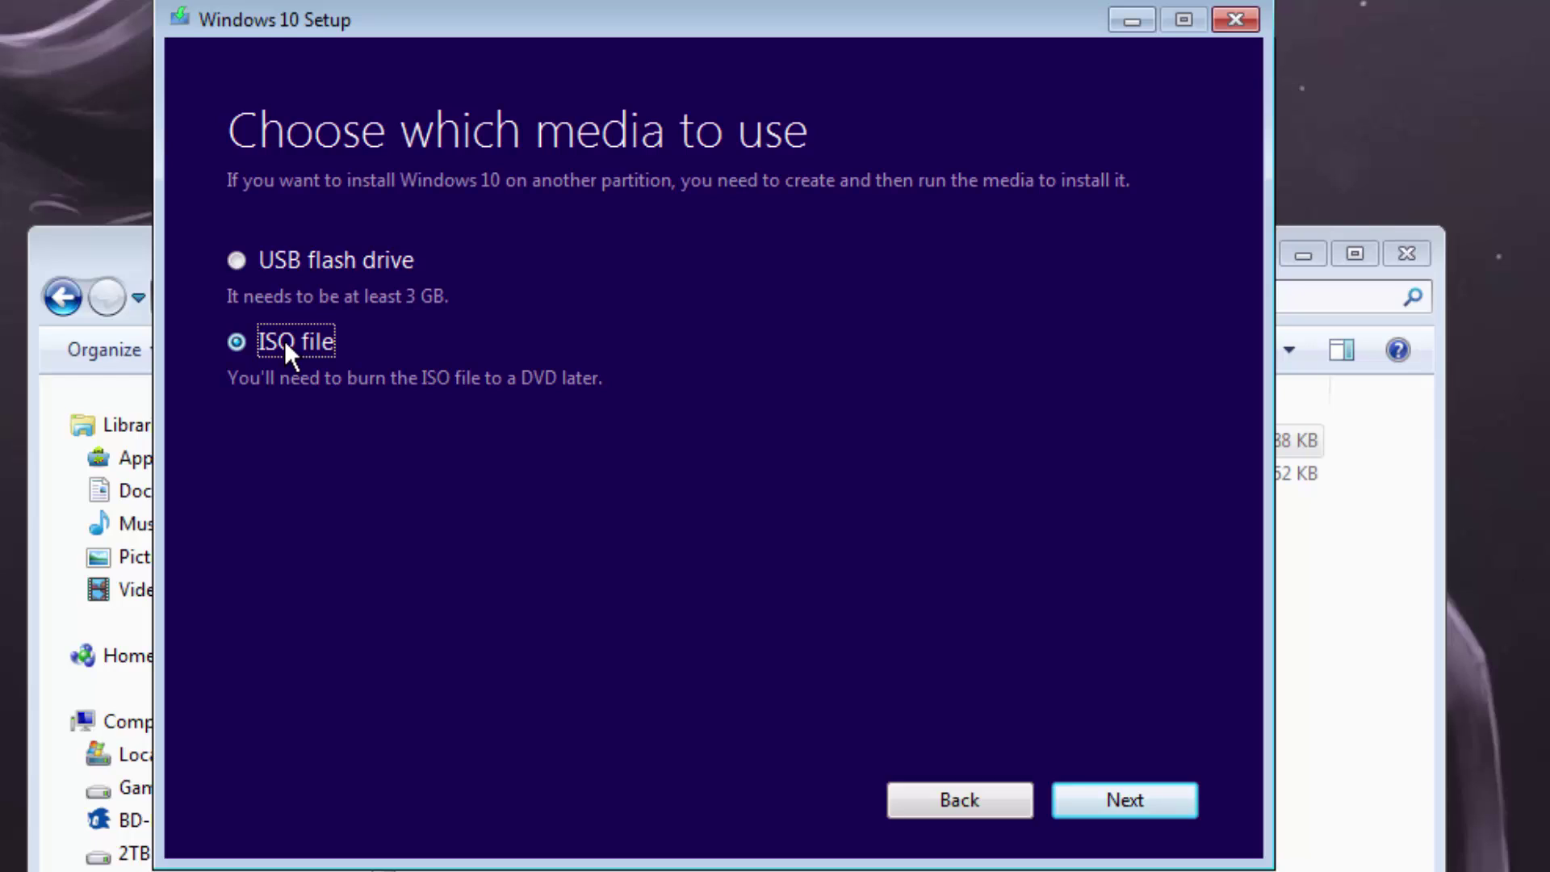
pyautogui.click(315, 262)
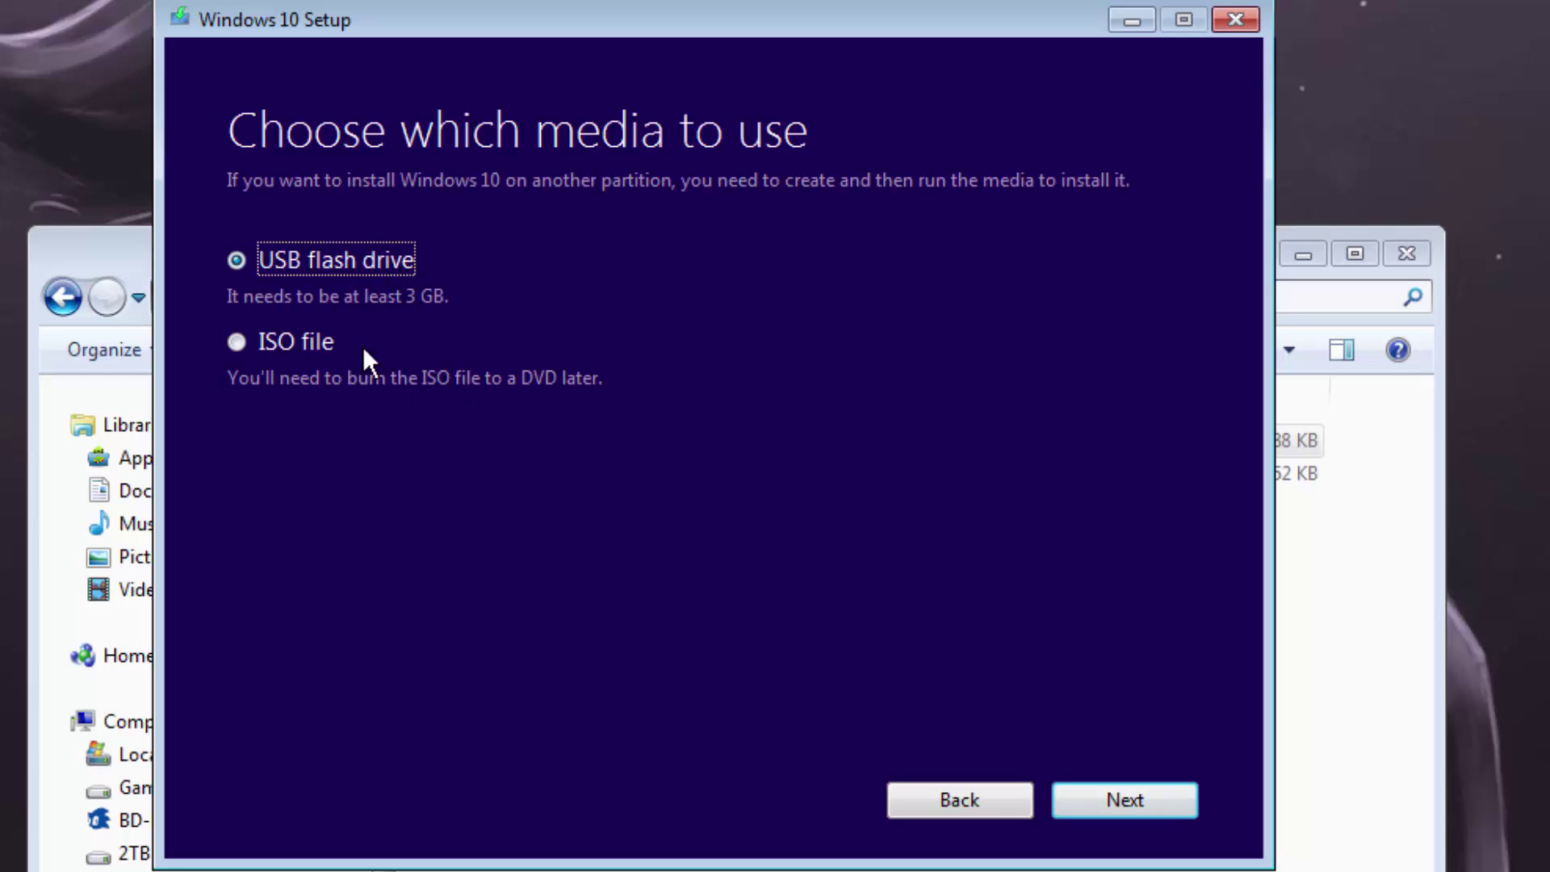
pyautogui.click(321, 341)
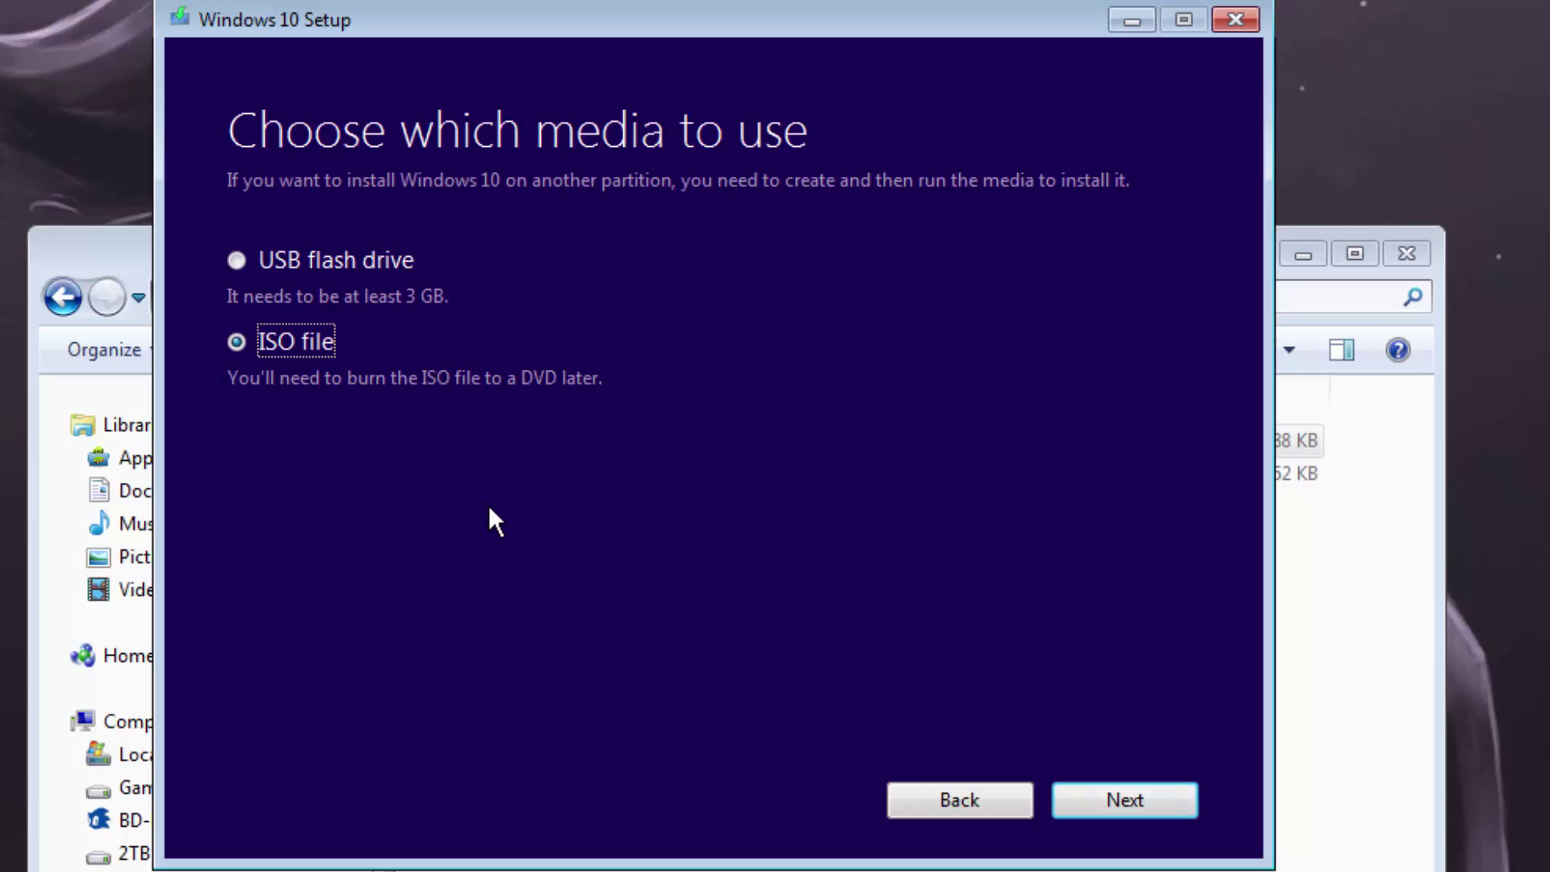
pyautogui.click(1137, 799)
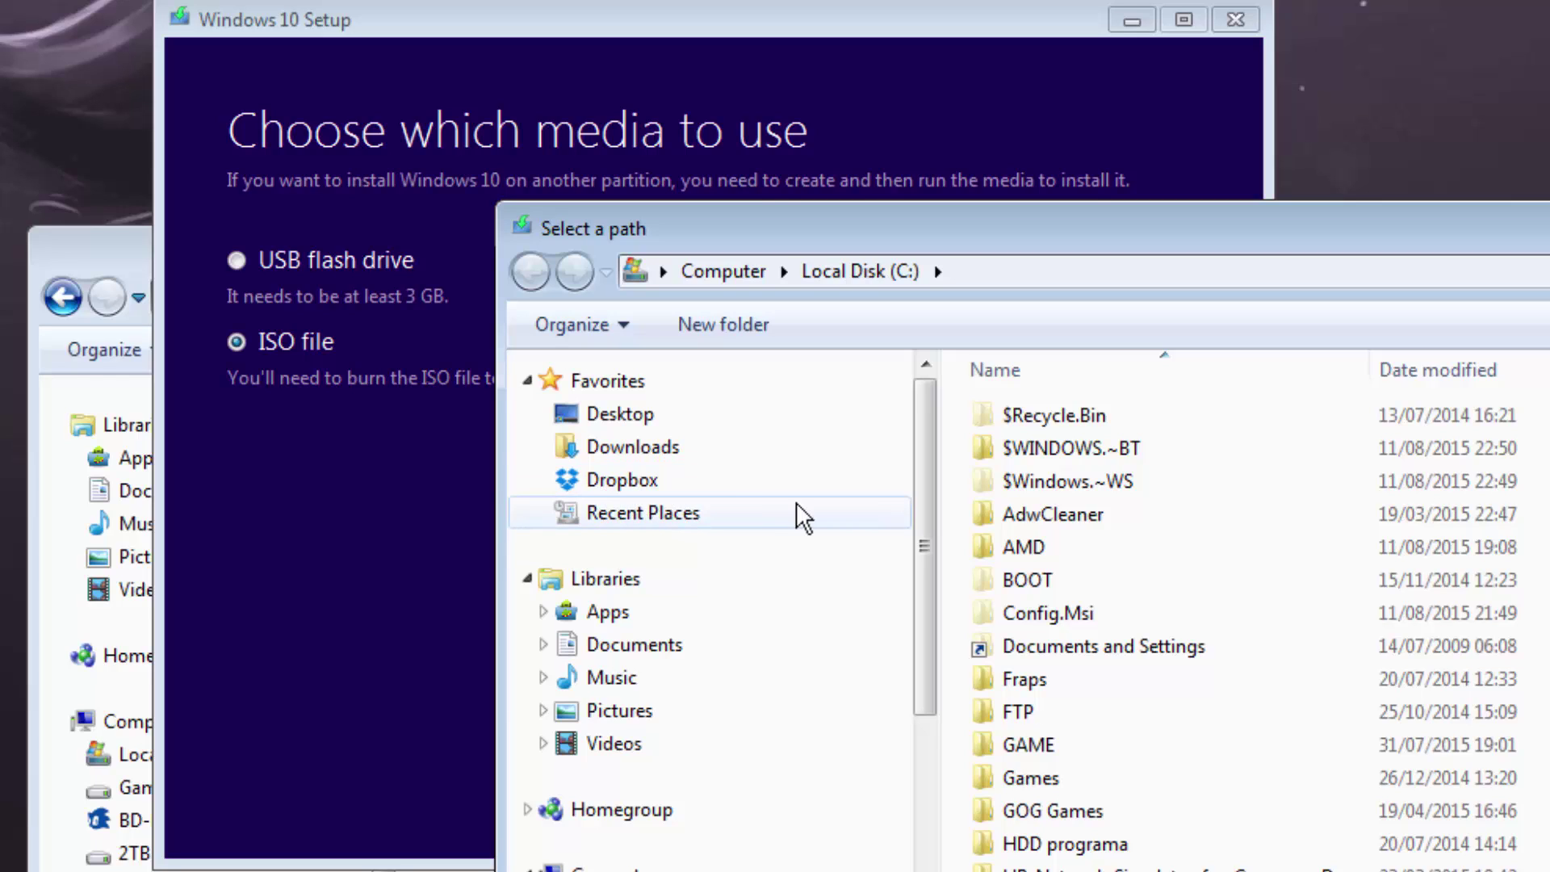
pyautogui.click(636, 453)
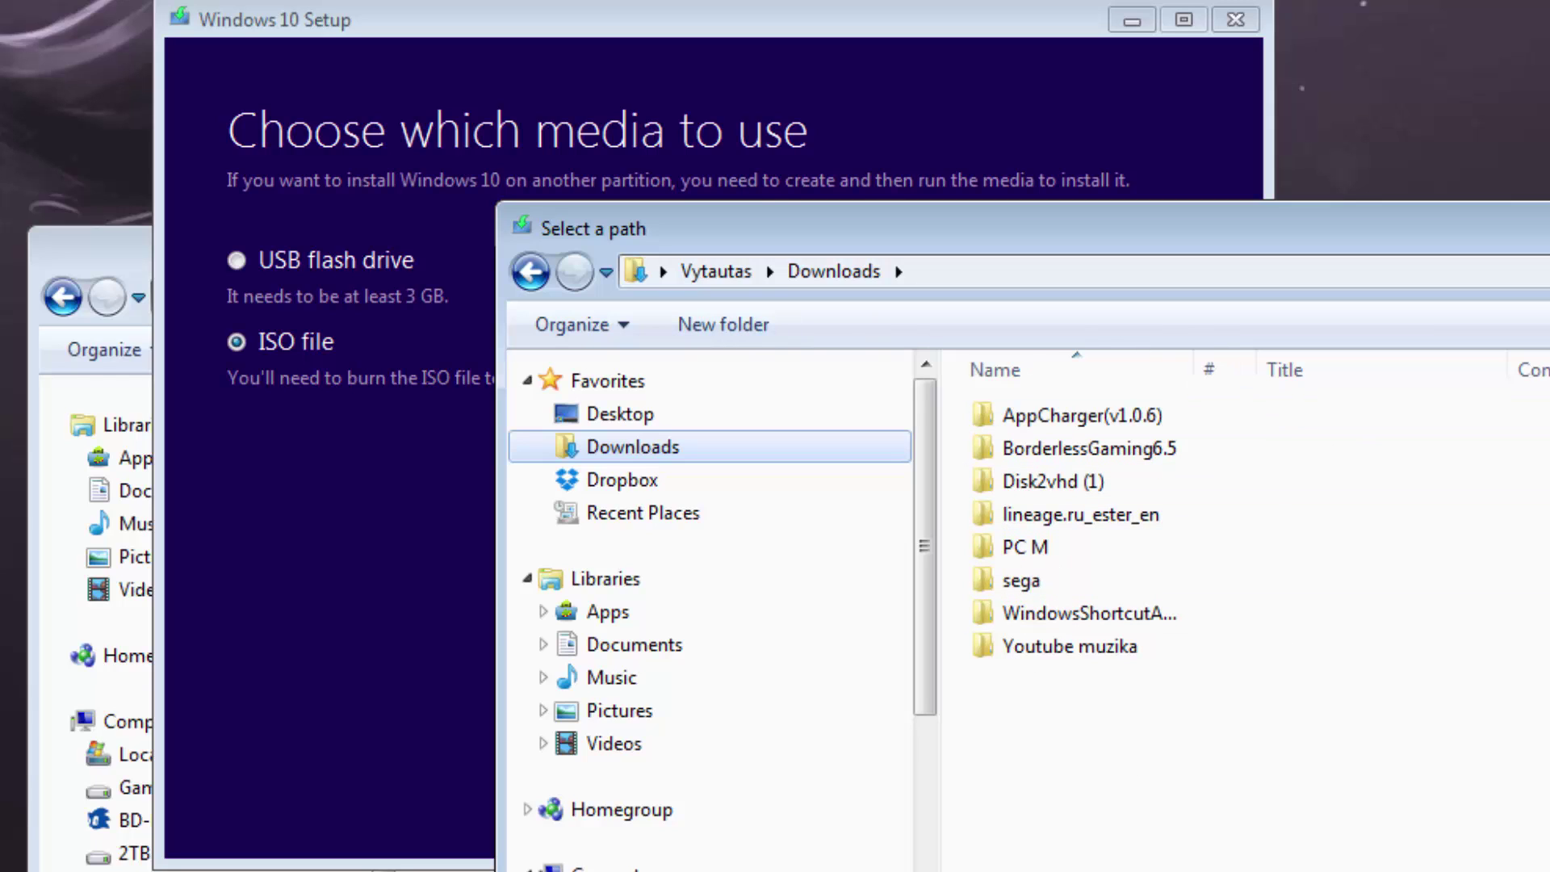
pyautogui.click(1145, 870)
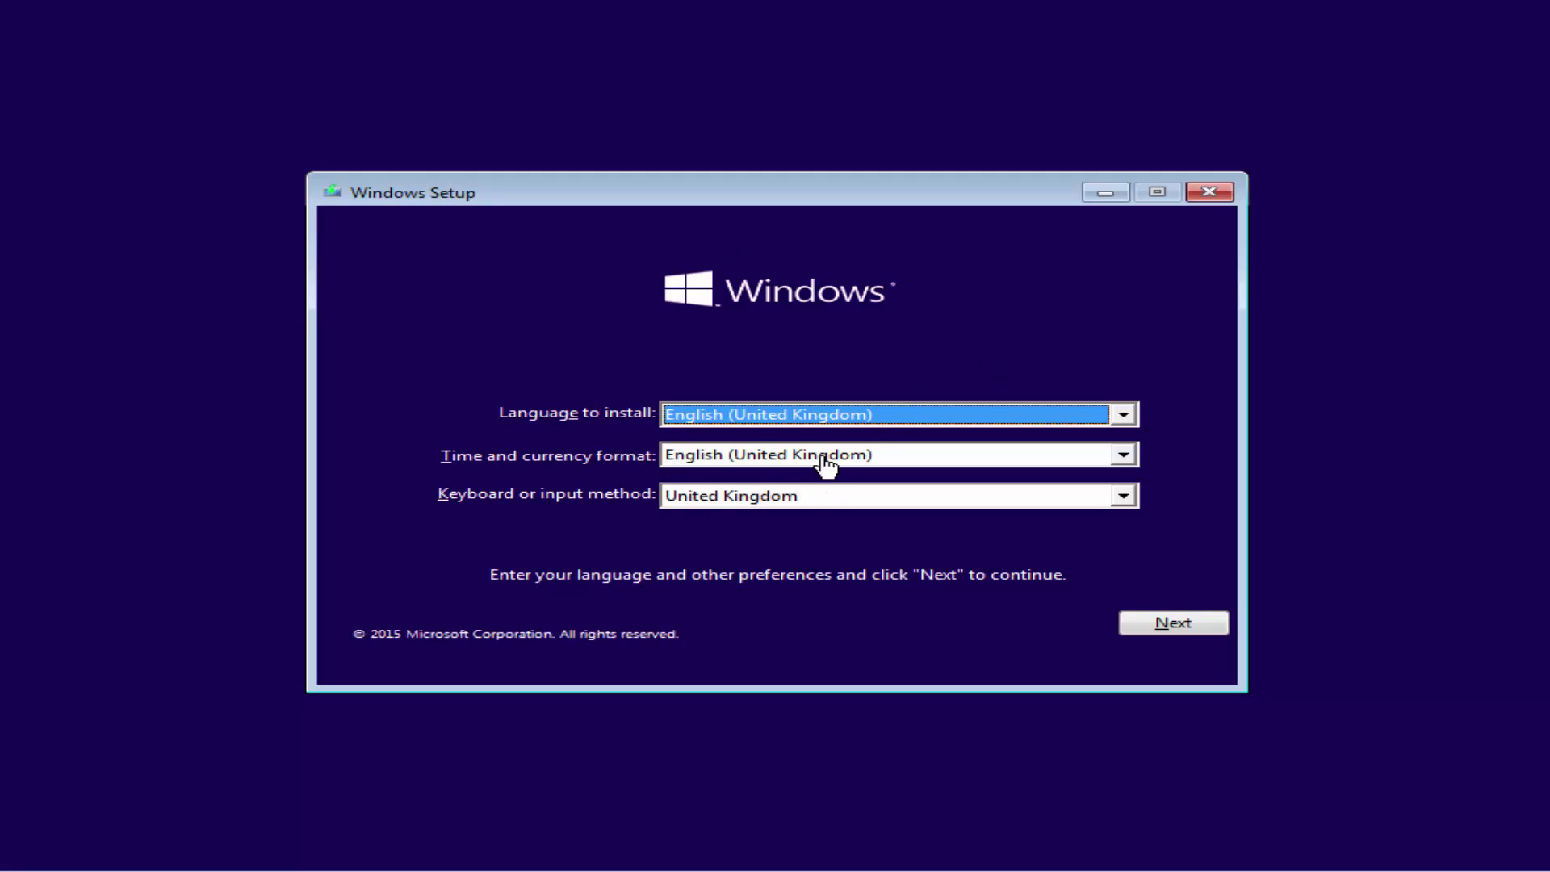
# Step: Keep English (United Kingdom) as the language to install
pyautogui.click(753, 432)
pyautogui.click(783, 416)
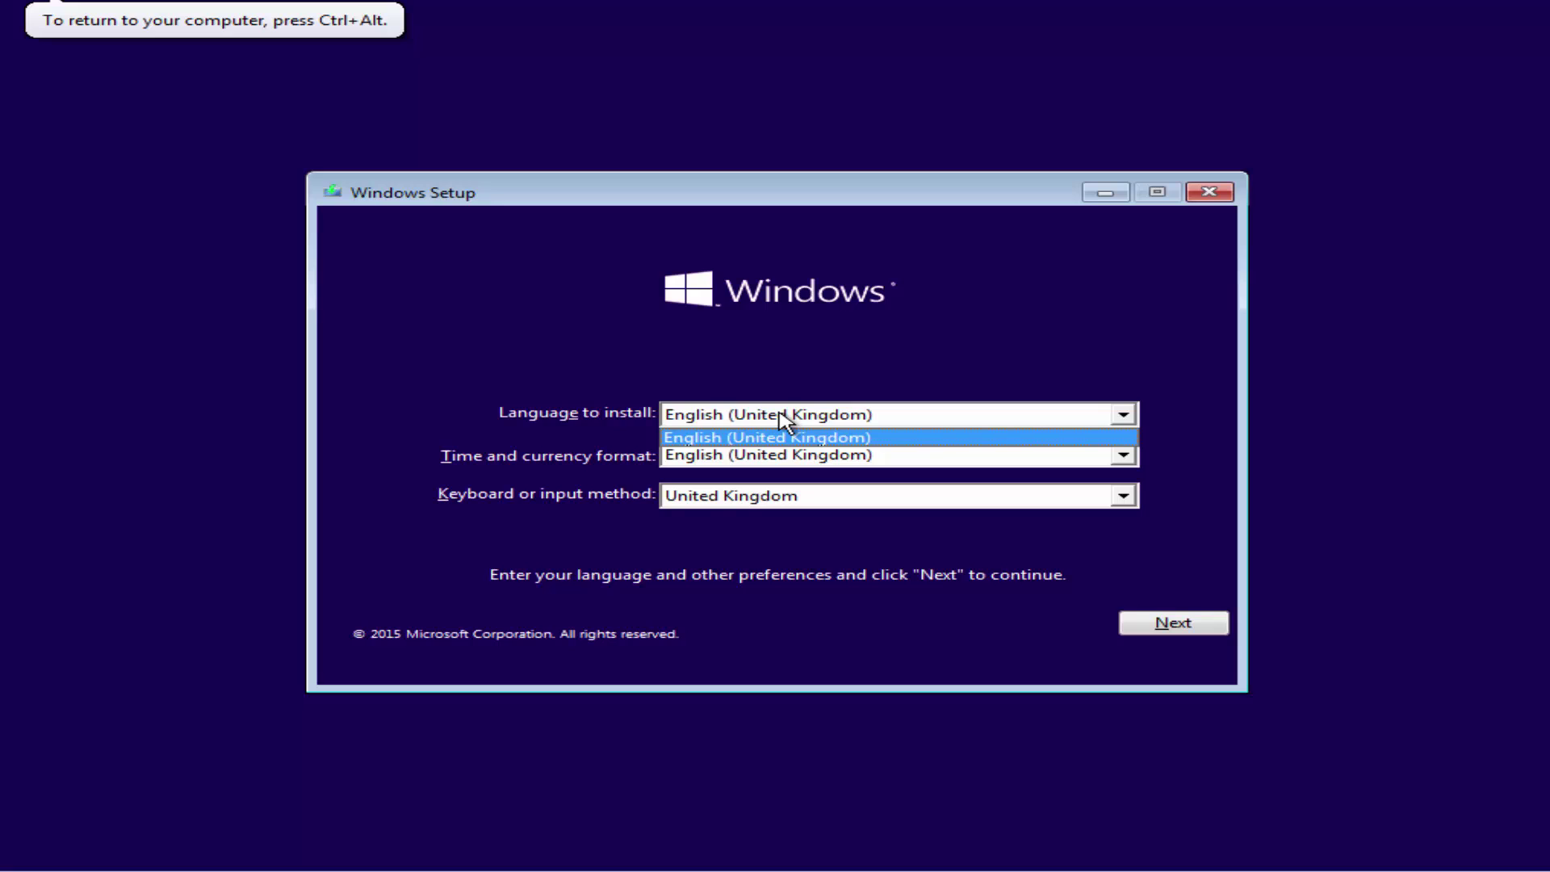
pyautogui.click(781, 419)
pyautogui.click(783, 421)
pyautogui.click(807, 436)
# Step: Set the time and currency format to Lithuanian (Lithuania)
pyautogui.click(802, 456)
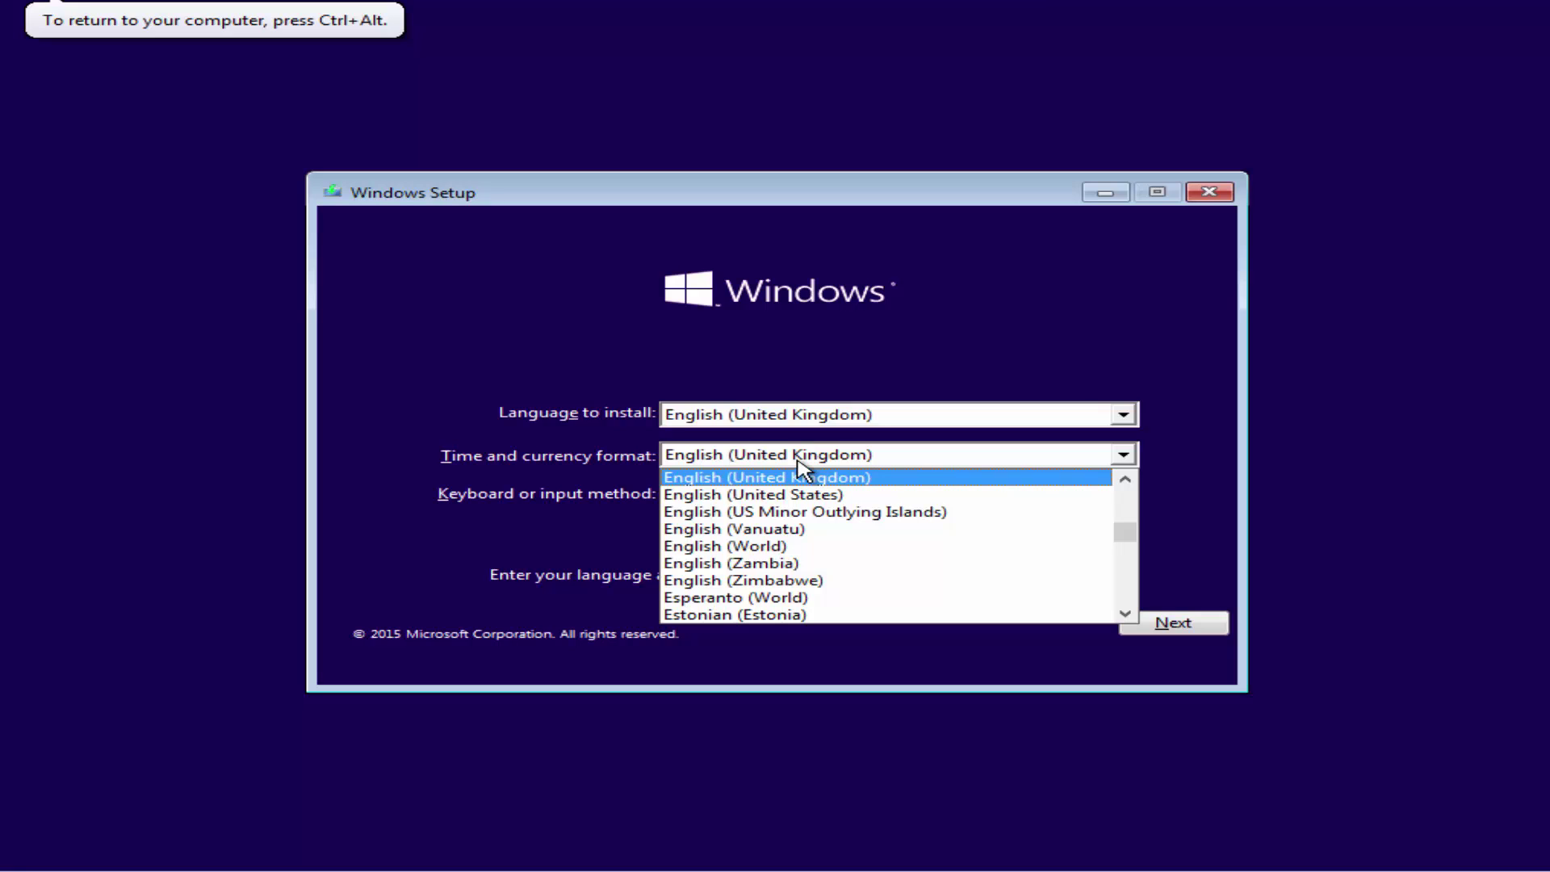
pyautogui.write('li')
pyautogui.press('Down')
pyautogui.press('Down')
pyautogui.press('Down')
pyautogui.press('Down')
pyautogui.press('Down')
pyautogui.press('Down')
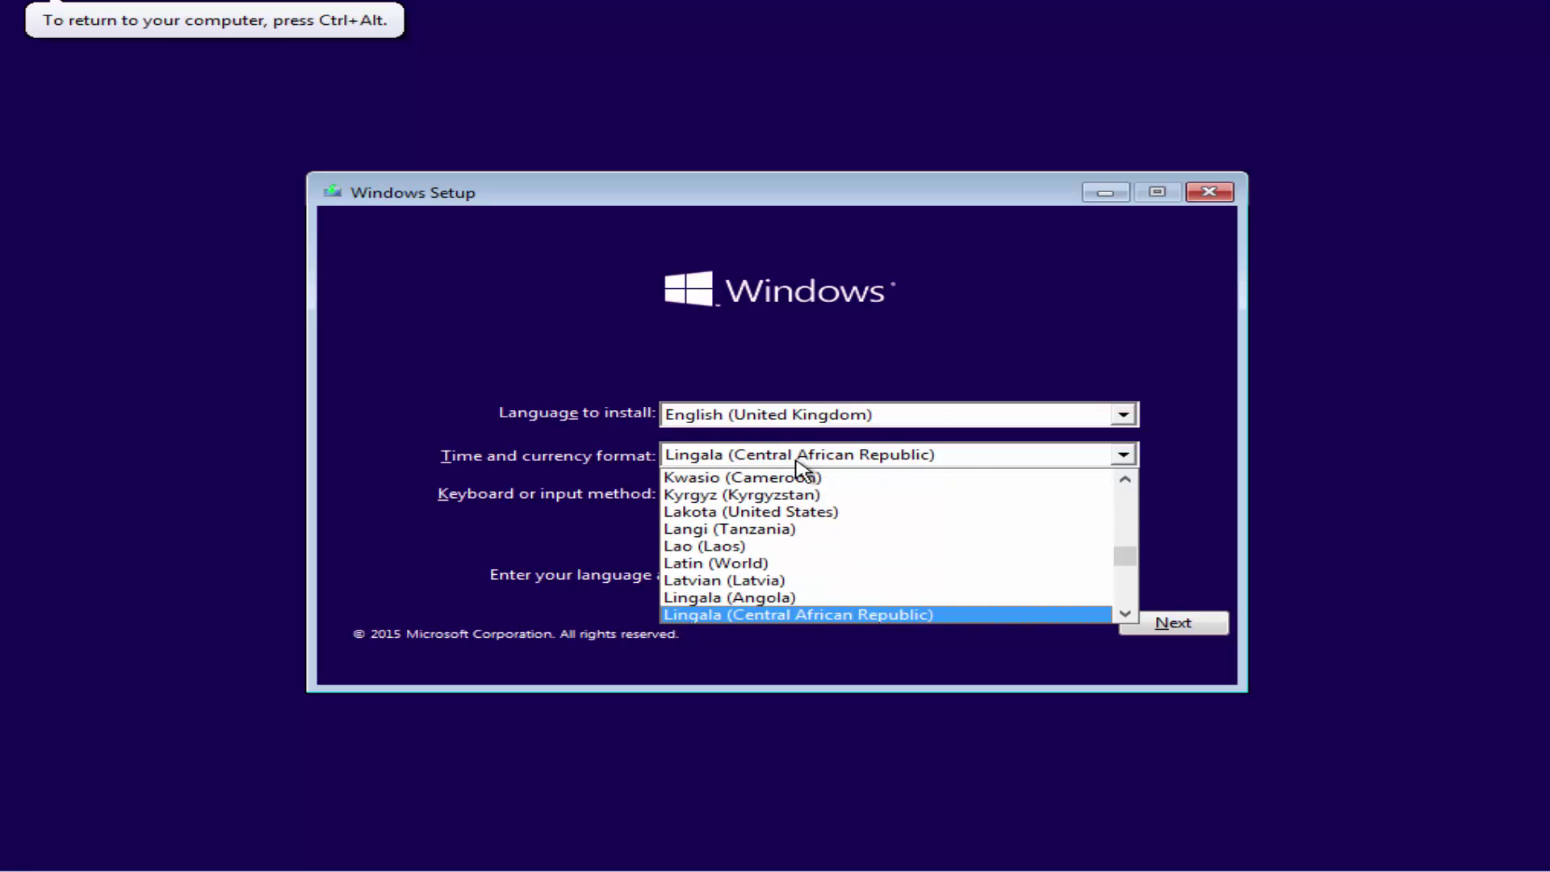
pyautogui.press('Up')
pyautogui.press('Up')
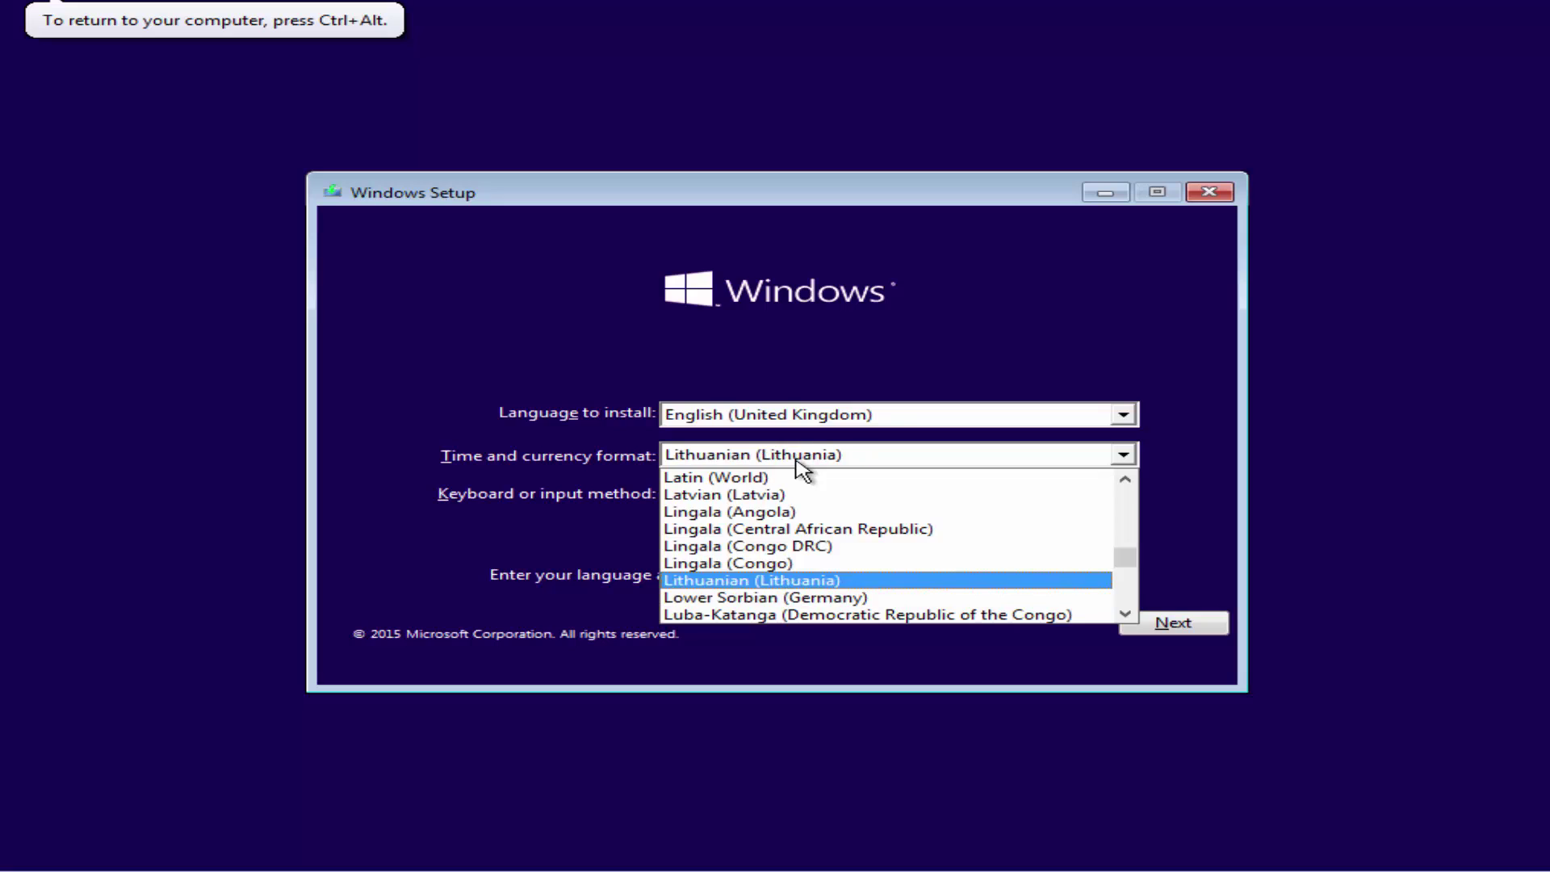
pyautogui.press('Return')
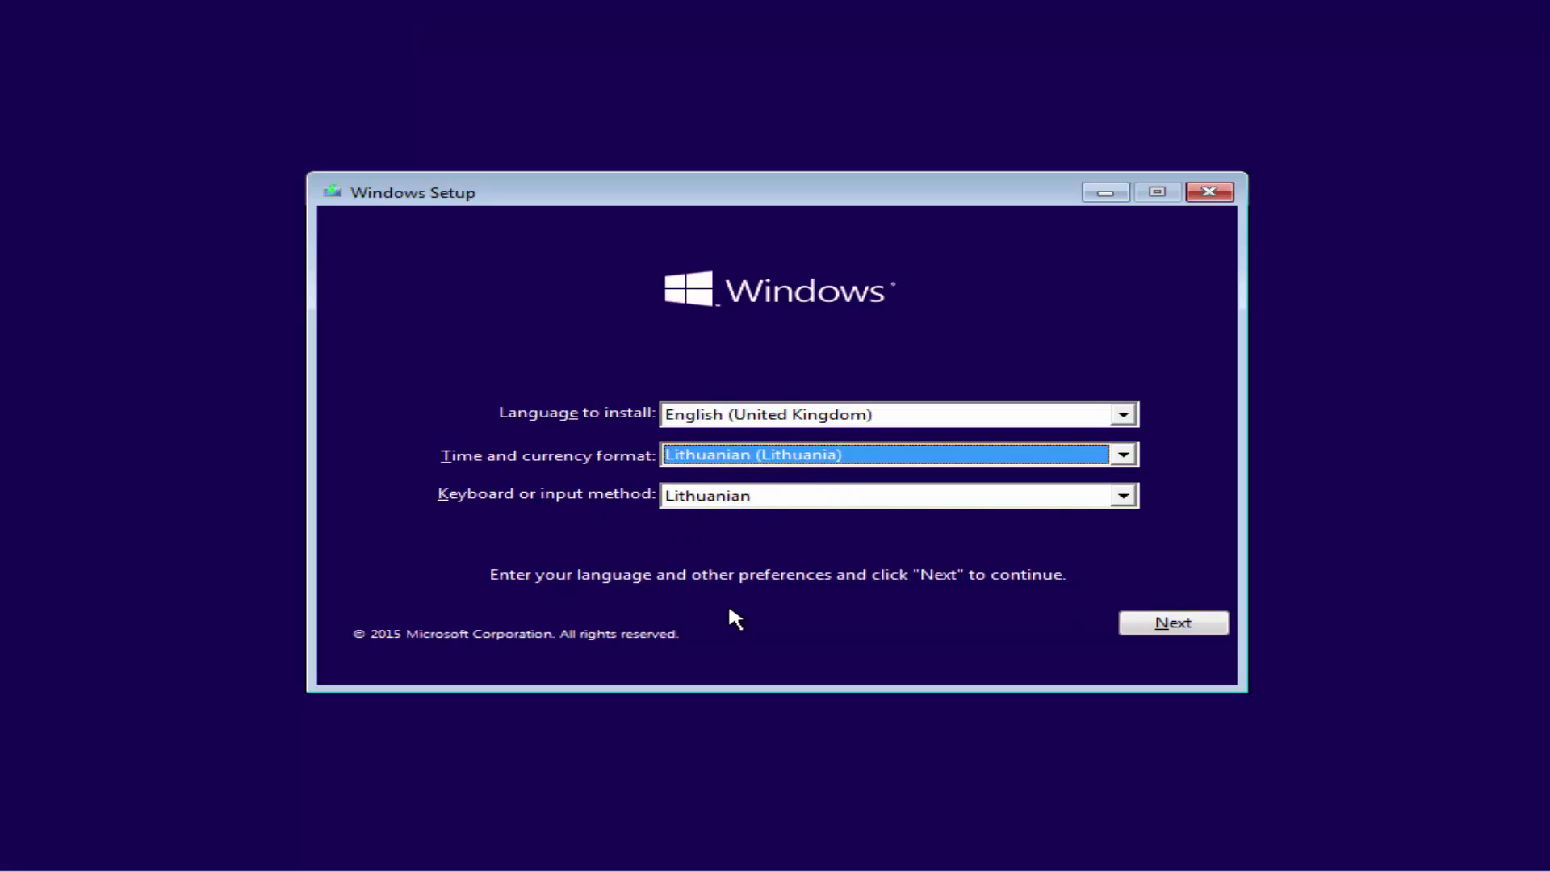
# Step: Confirm the language preferences and start the installation without entering a product key
pyautogui.click(1177, 623)
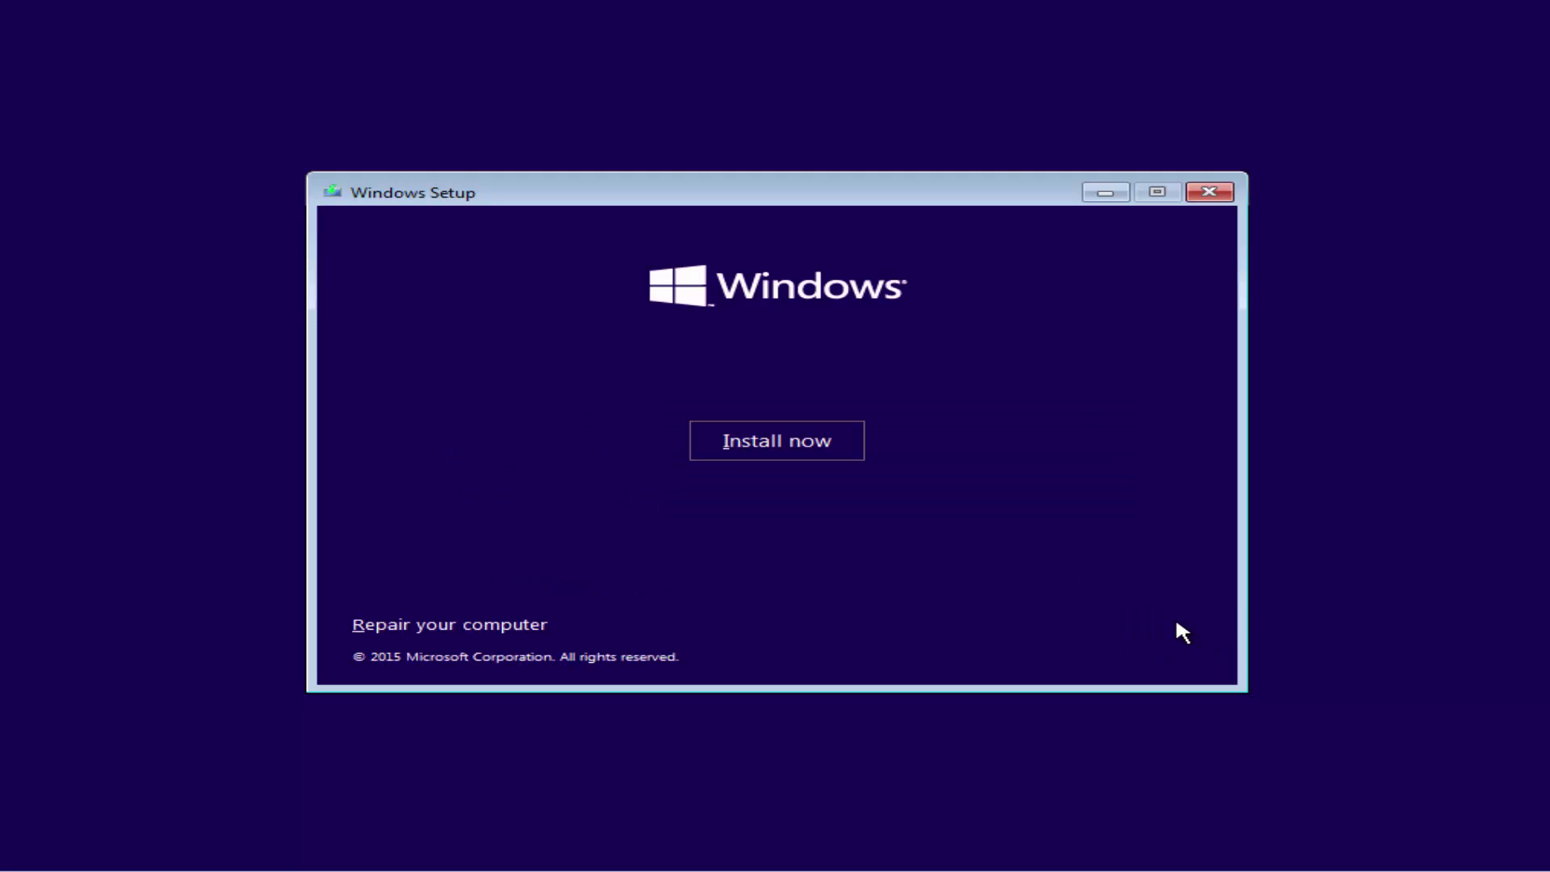
pyautogui.click(813, 439)
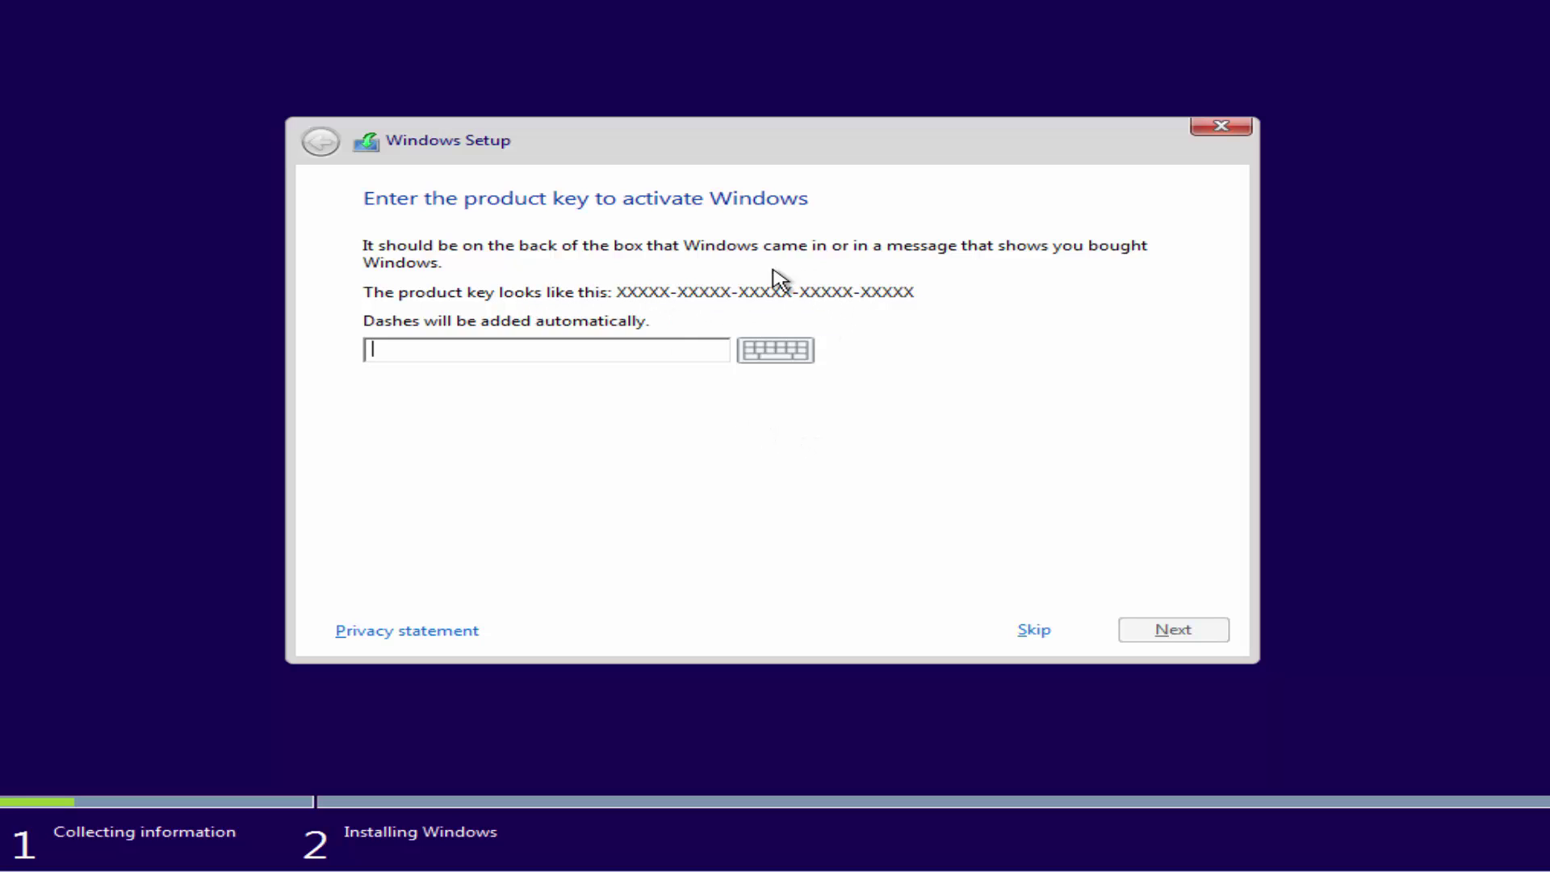
pyautogui.click(1031, 634)
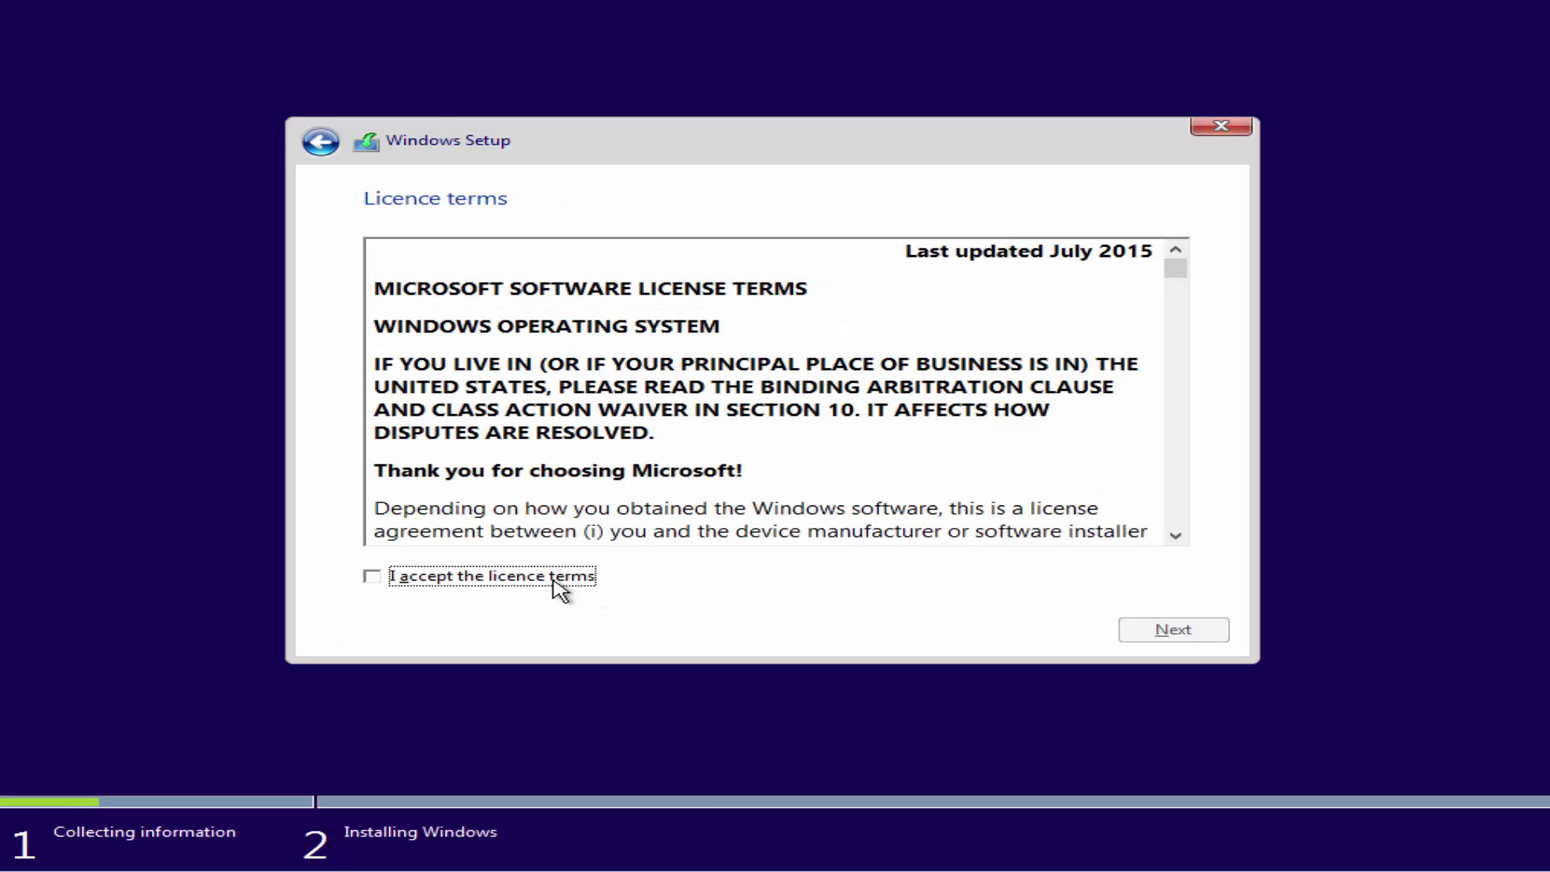
# Step: Accept the licence terms, look through the agreement text and continue to the installation type choice
pyautogui.click(503, 577)
pyautogui.scroll(-10, 888, 420)
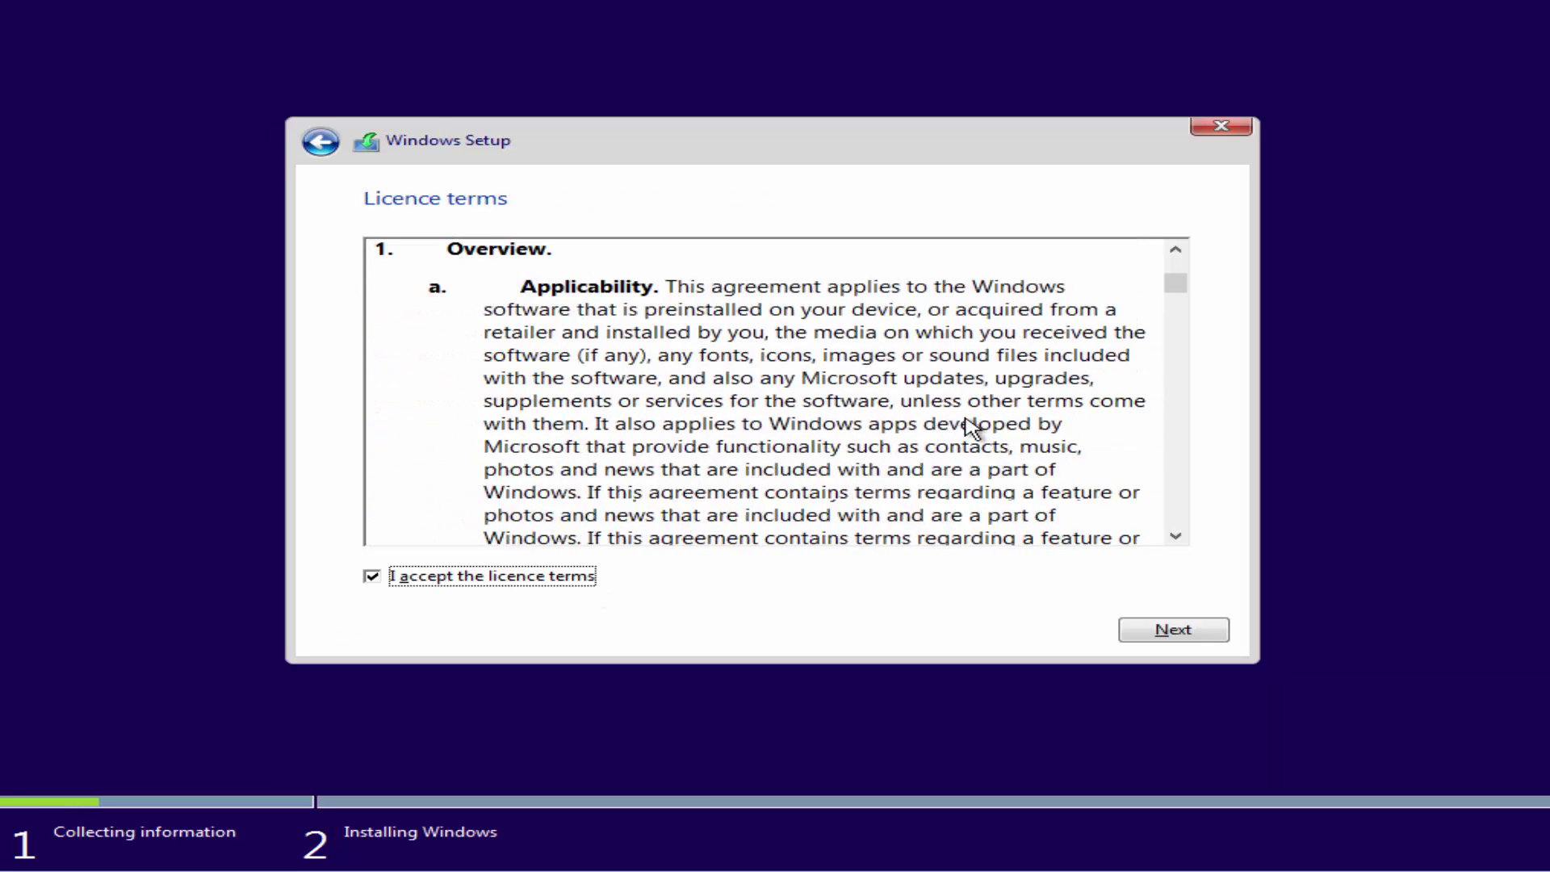
pyautogui.scroll(-10, 768, 345)
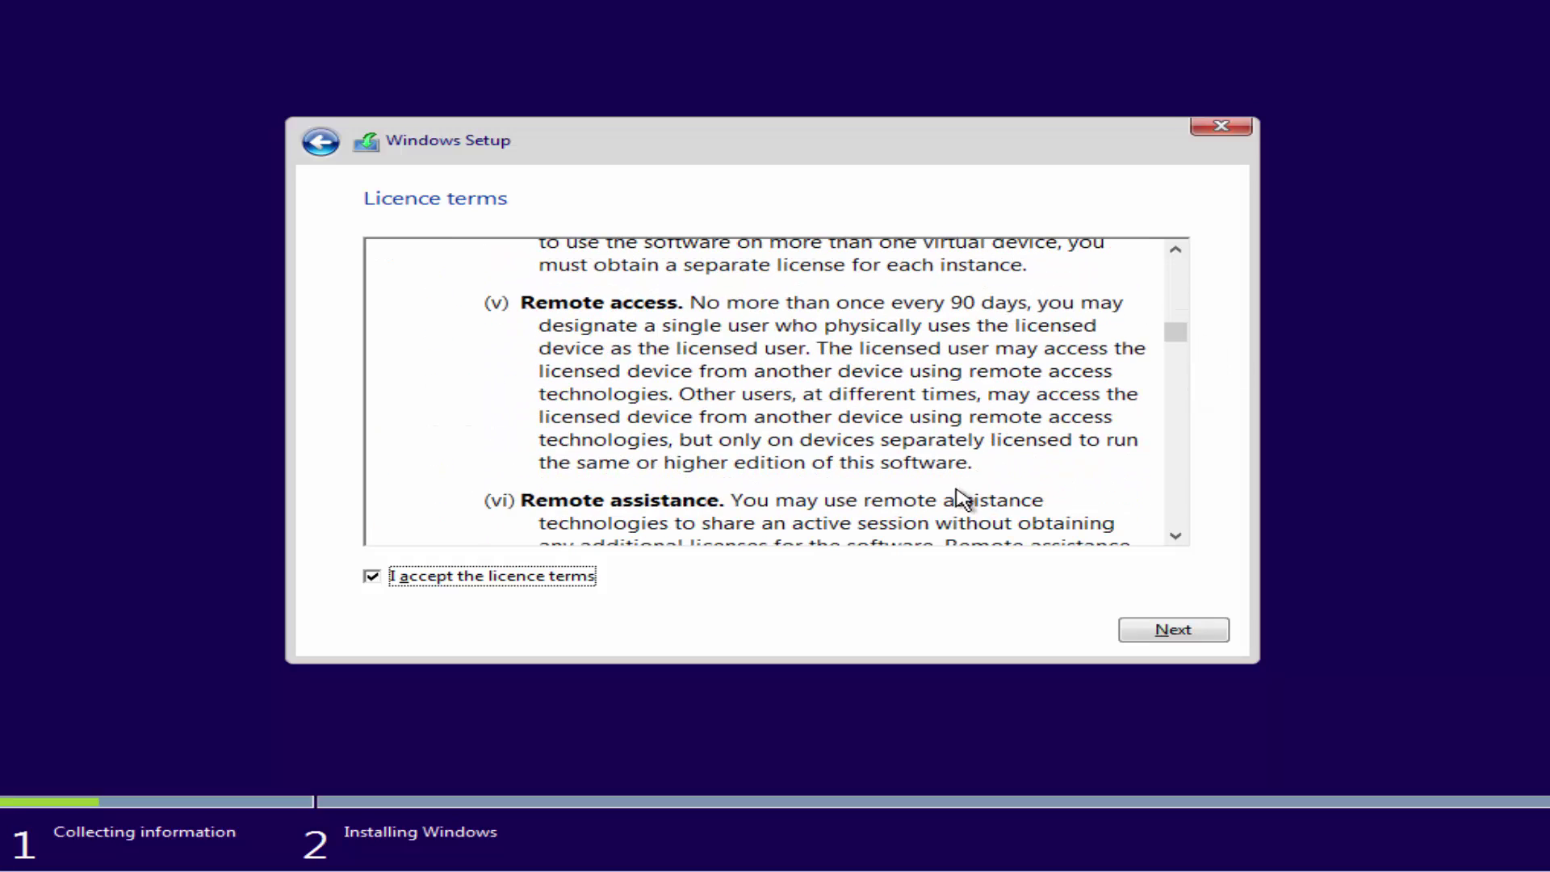
pyautogui.click(1172, 634)
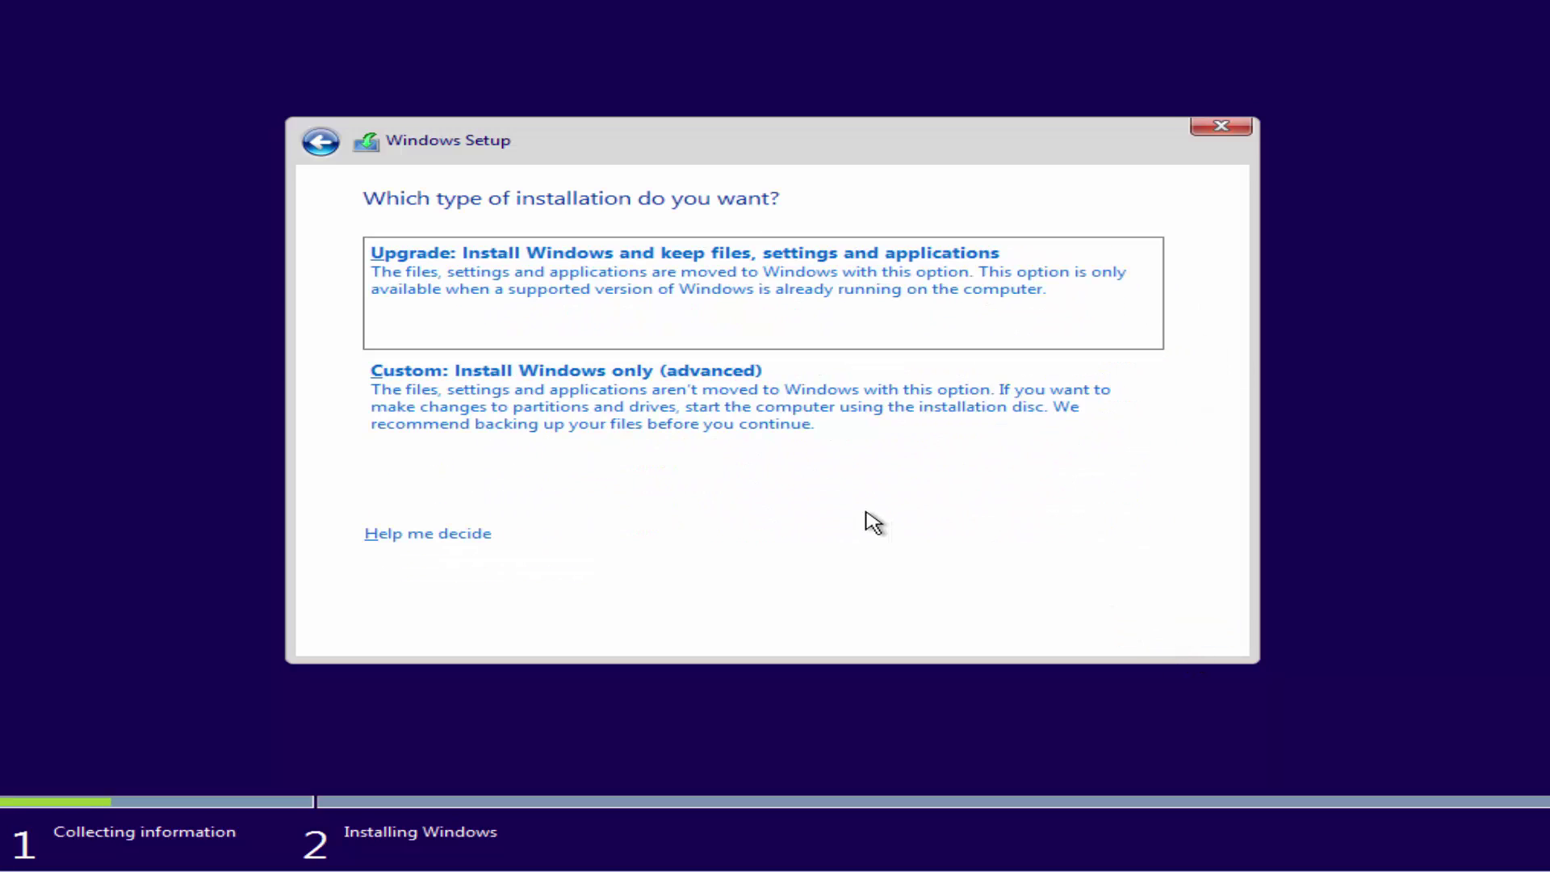
# Step: Choose the custom Windows-only installation and install to Drive 0 Unallocated Space
pyautogui.click(611, 406)
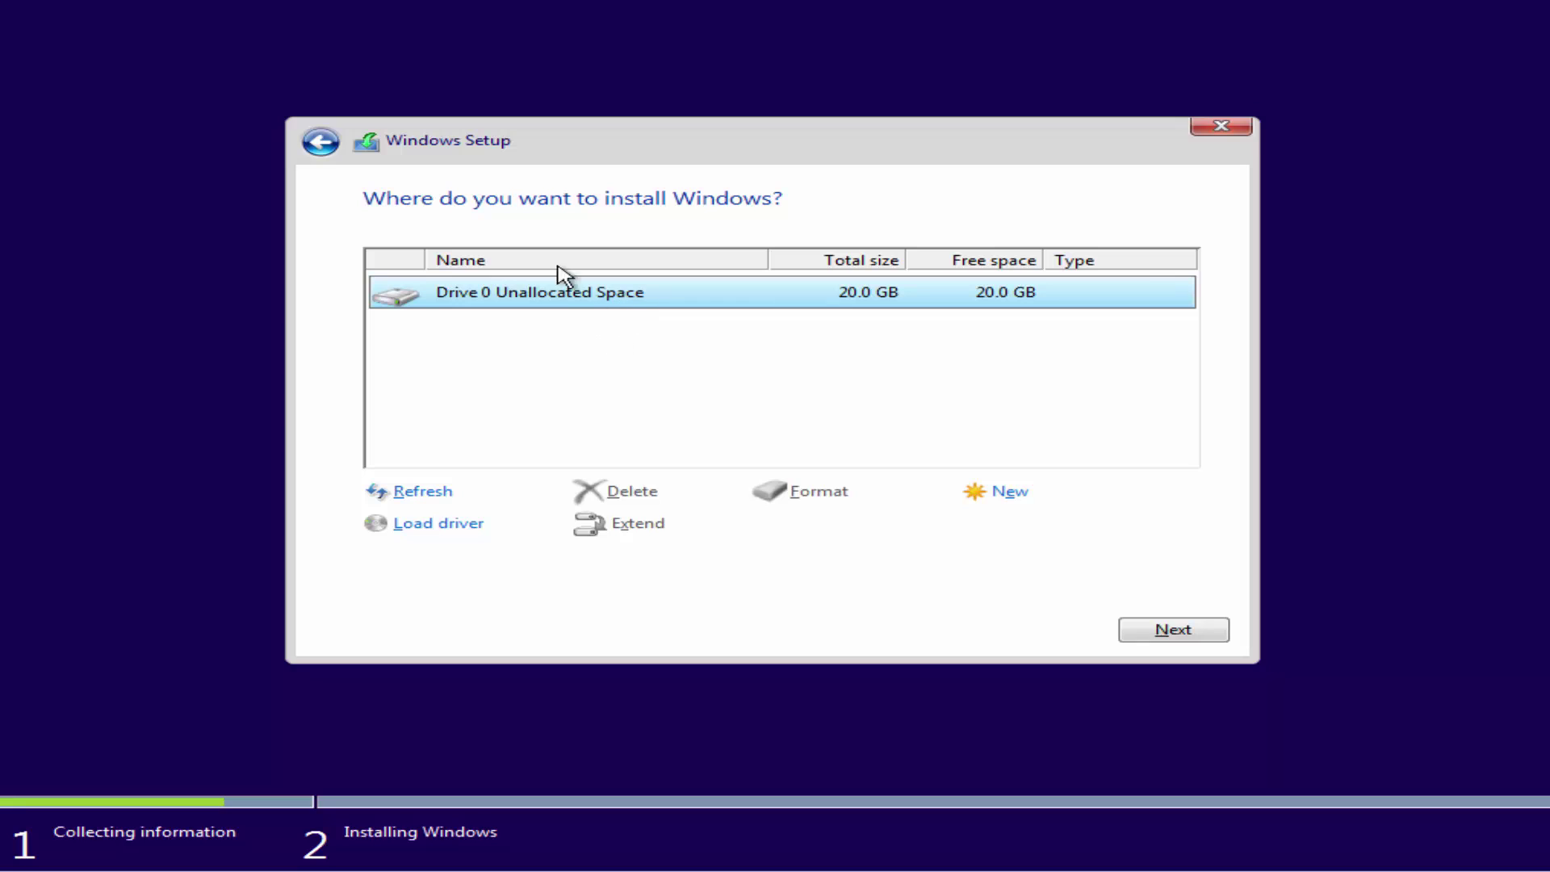
pyautogui.click(629, 331)
pyautogui.click(626, 304)
pyautogui.click(1173, 629)
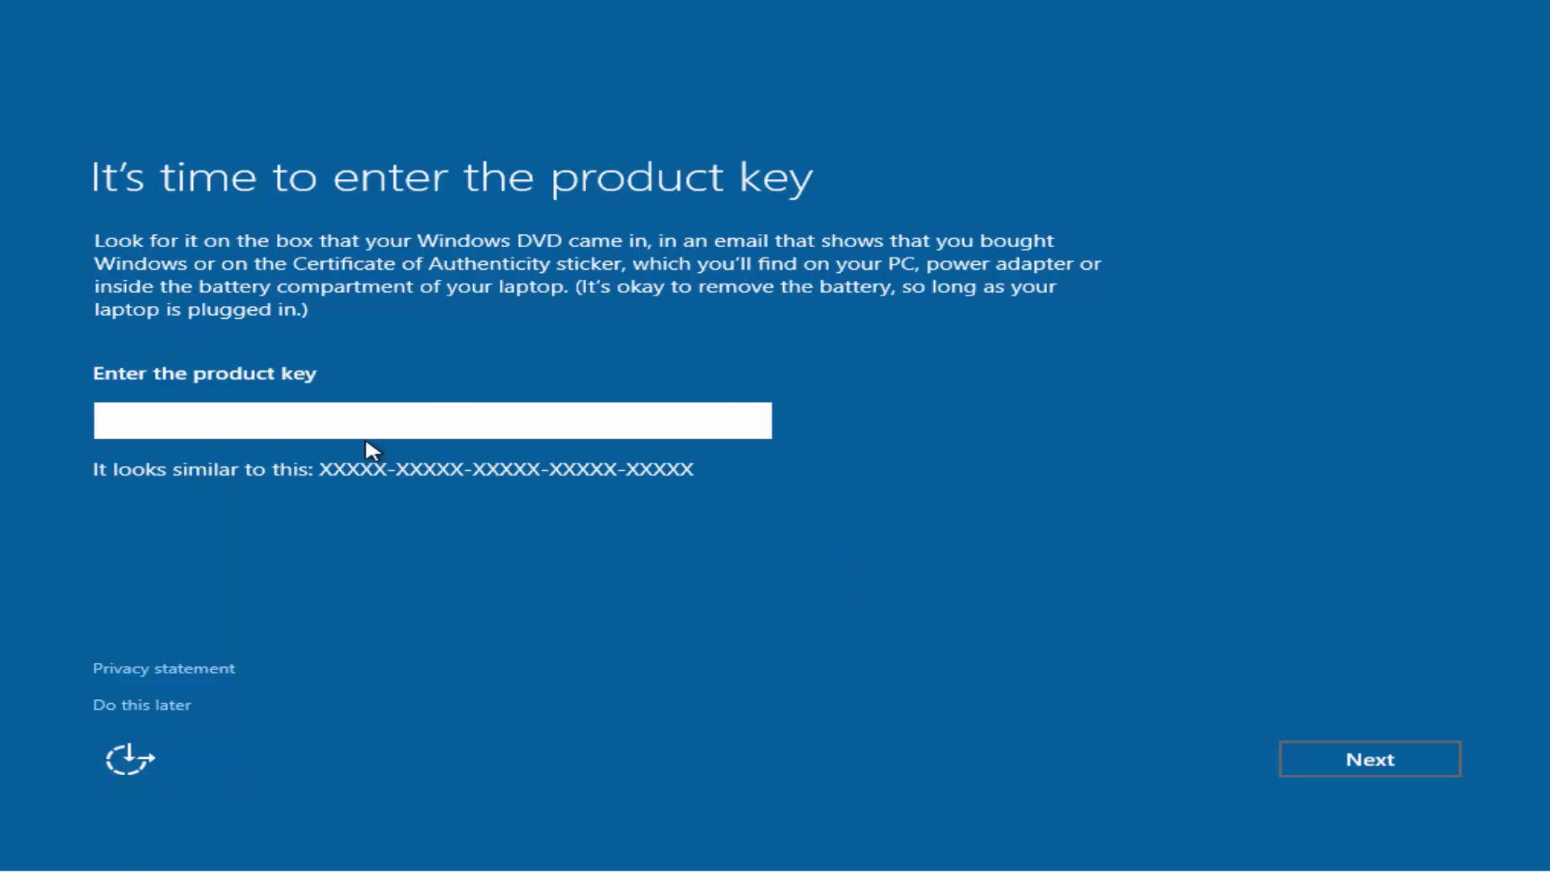
# Step: Postpone entering the product key and review what the Express settings cover
pyautogui.click(143, 701)
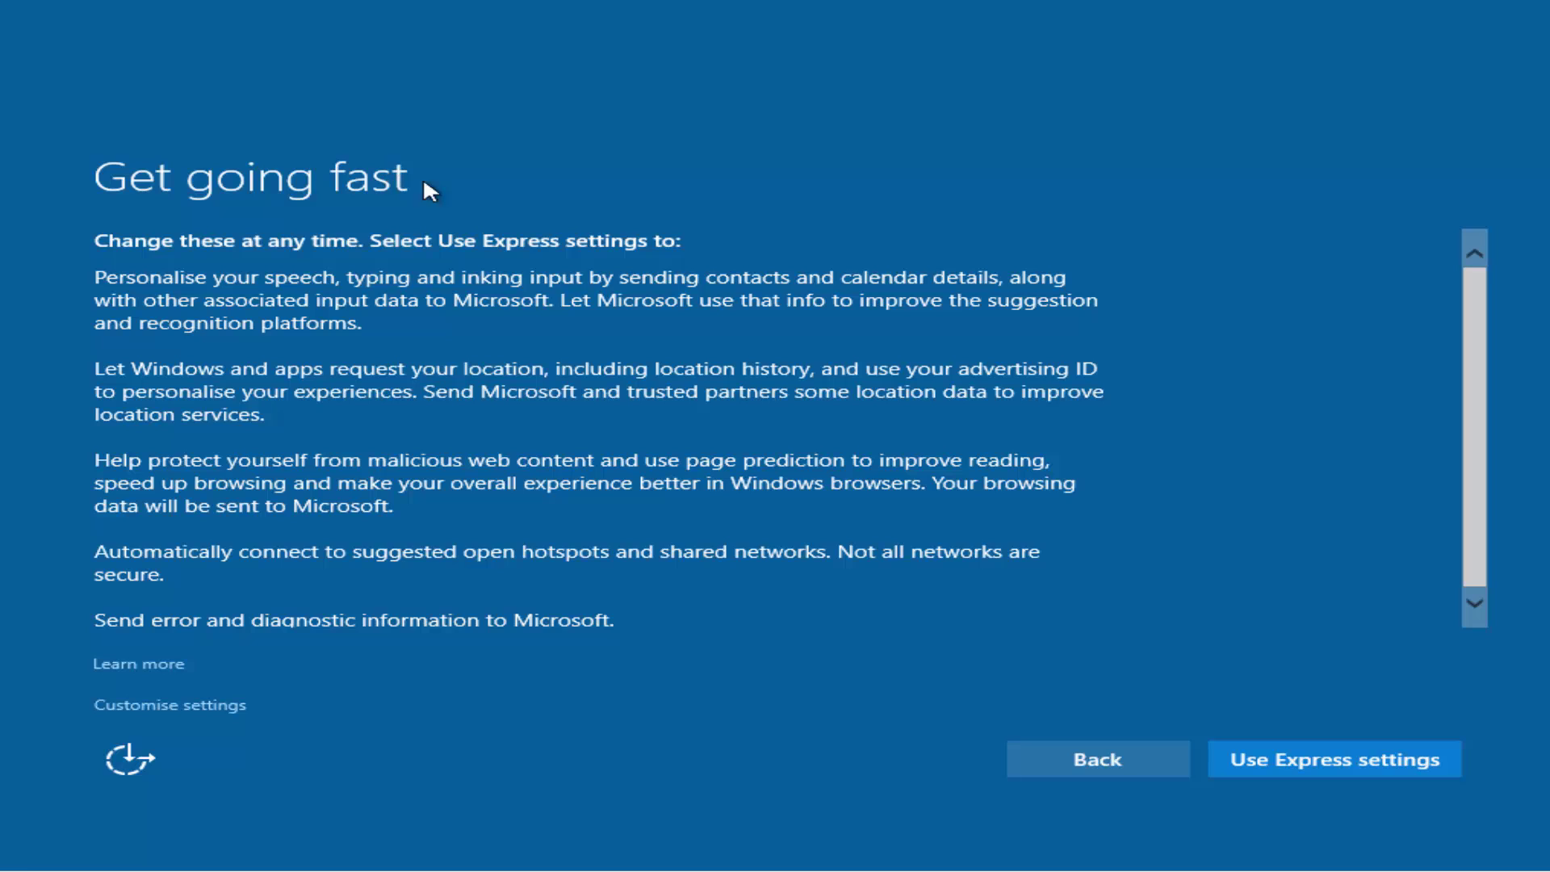
pyautogui.scroll(-1, 557, 294)
pyautogui.scroll(1, 576, 298)
pyautogui.scroll(-1, 579, 307)
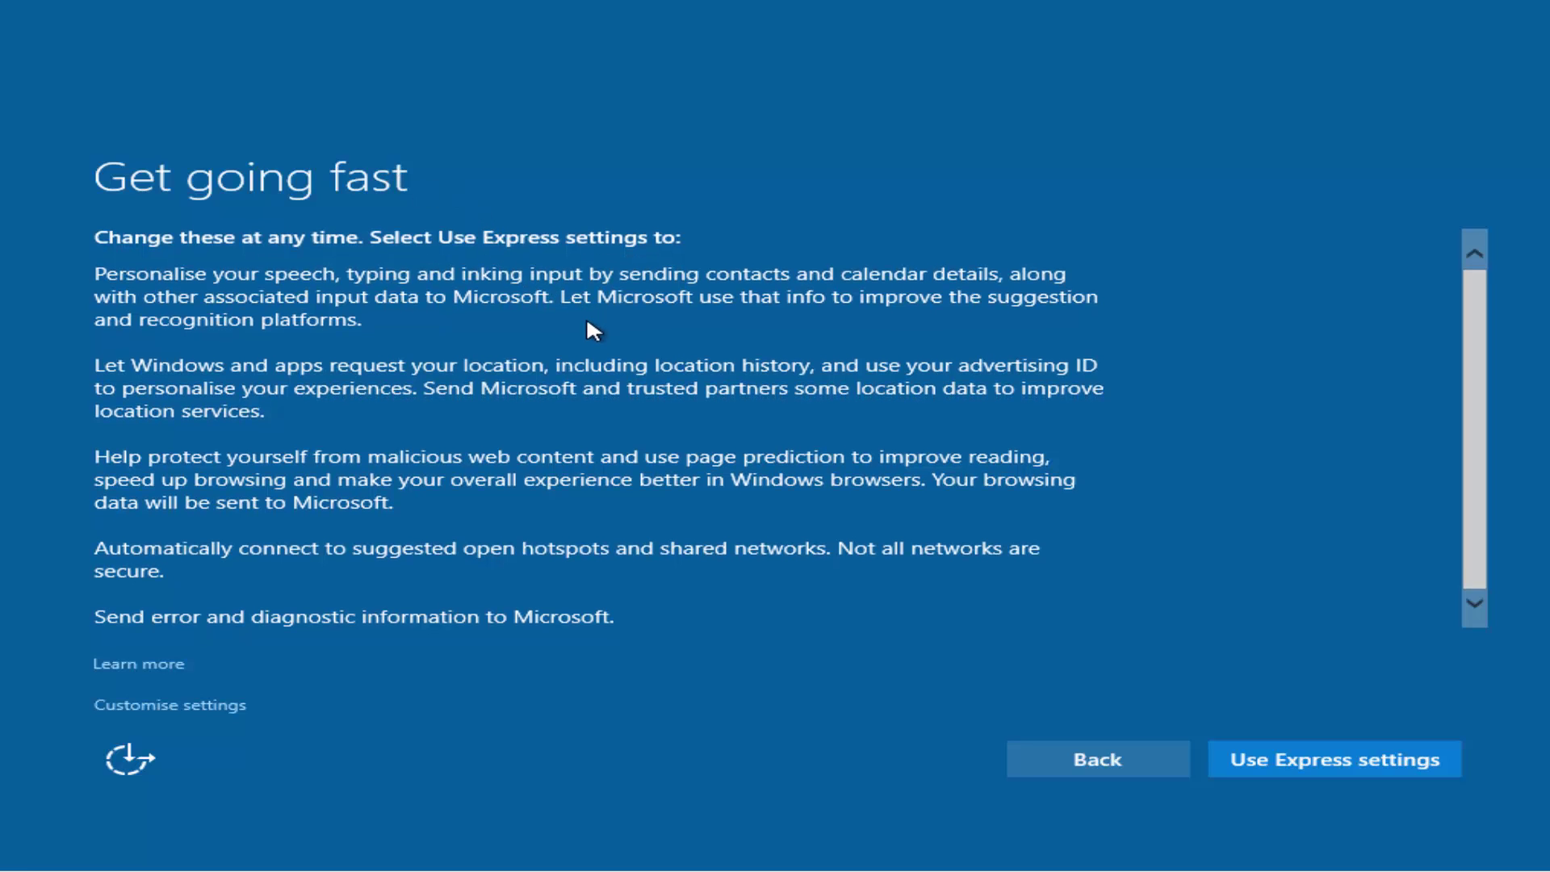
pyautogui.scroll(1, 533, 303)
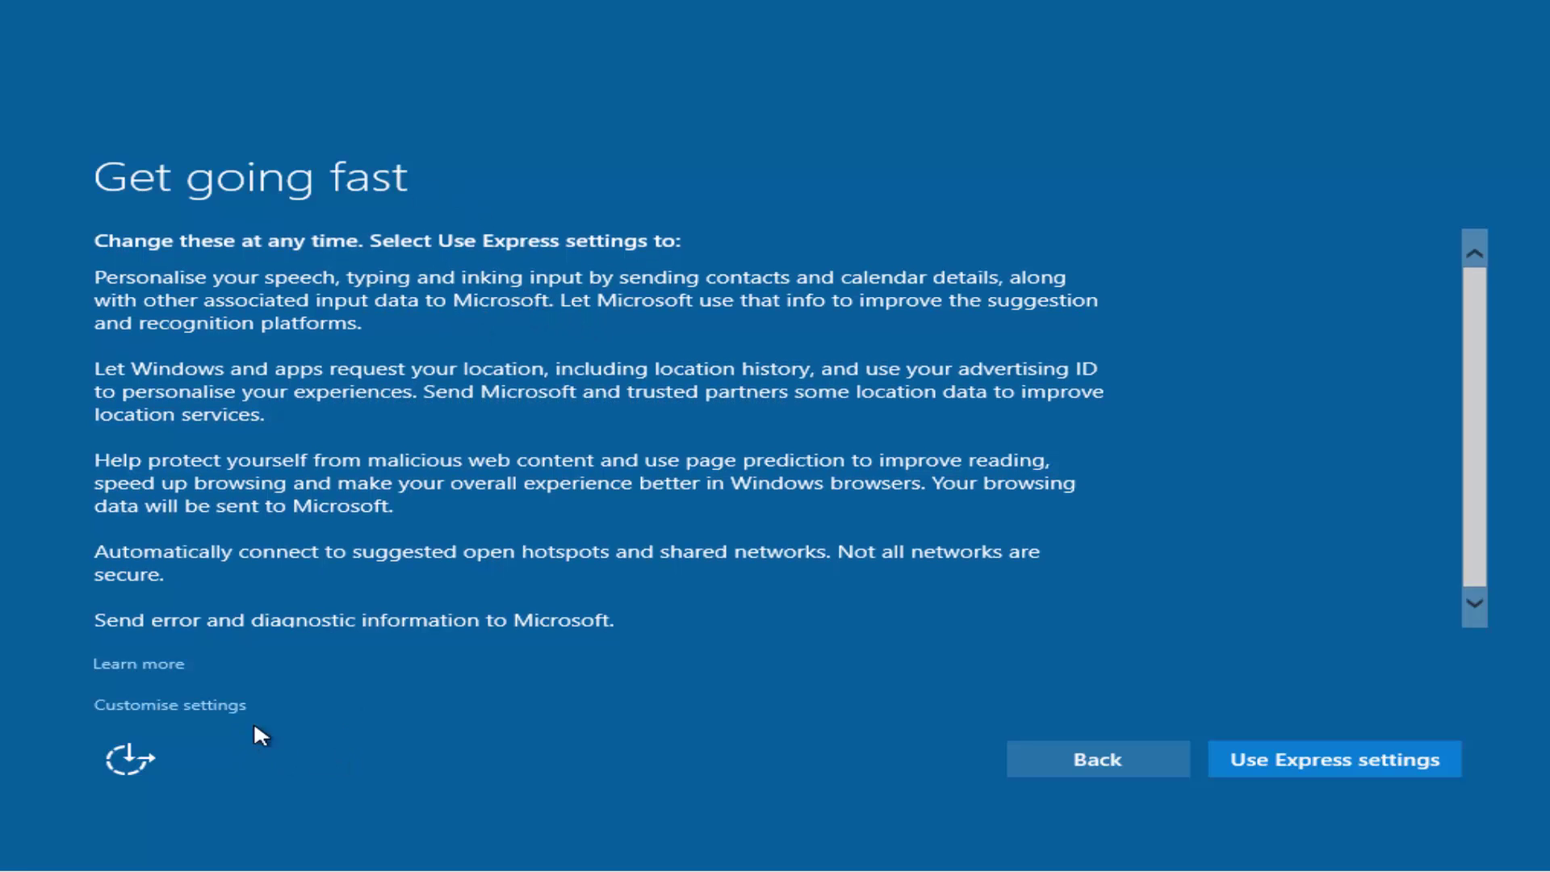
# Step: Open the customised settings and continue through both pages, leaving the displayed options on
pyautogui.click(190, 705)
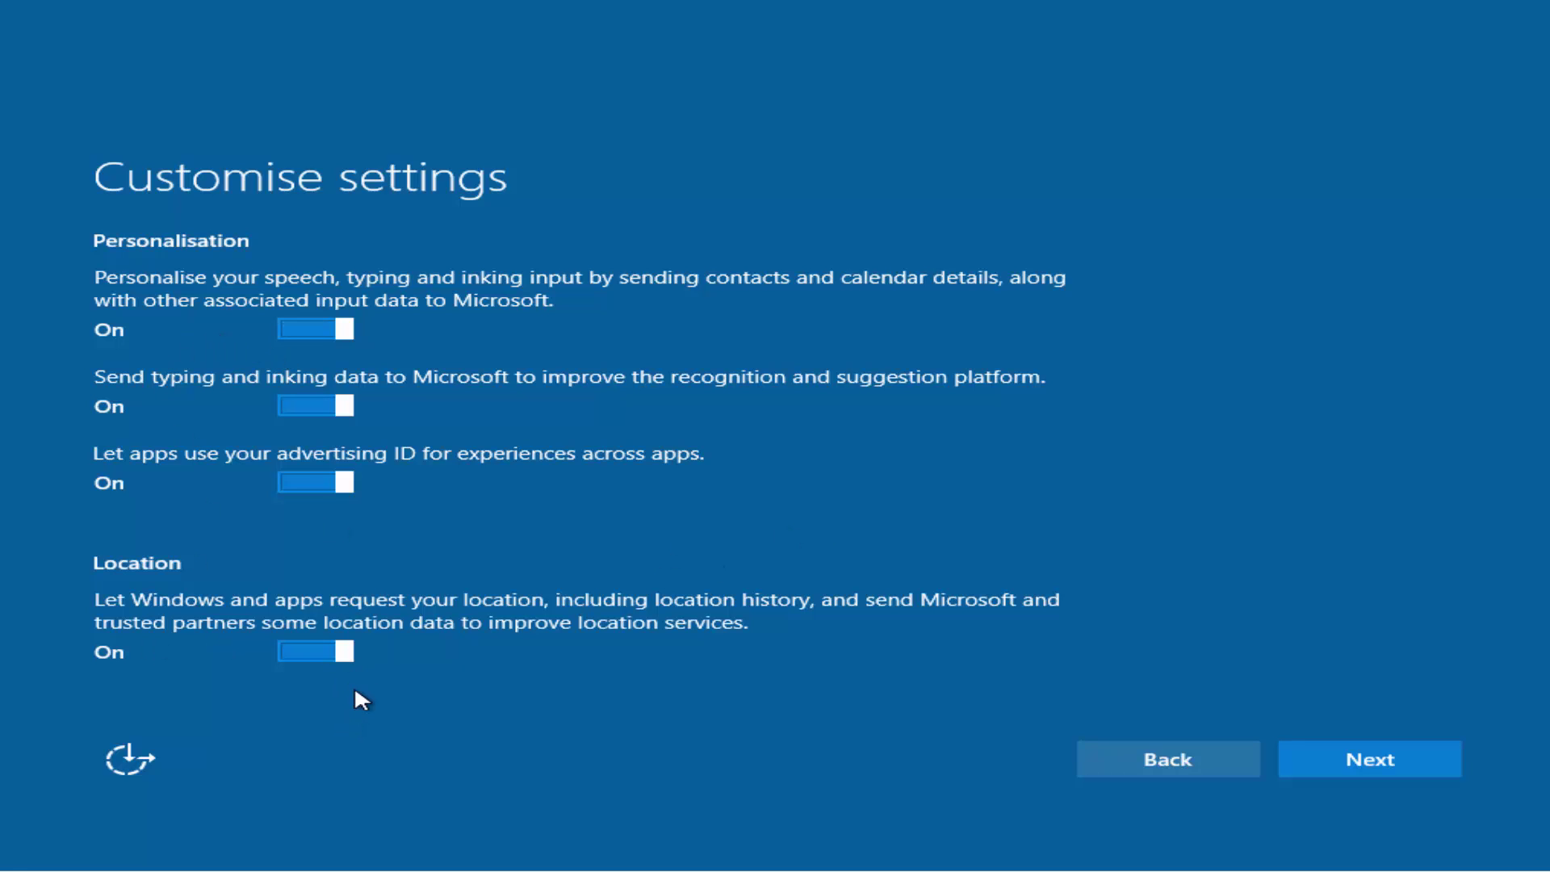
pyautogui.click(1336, 755)
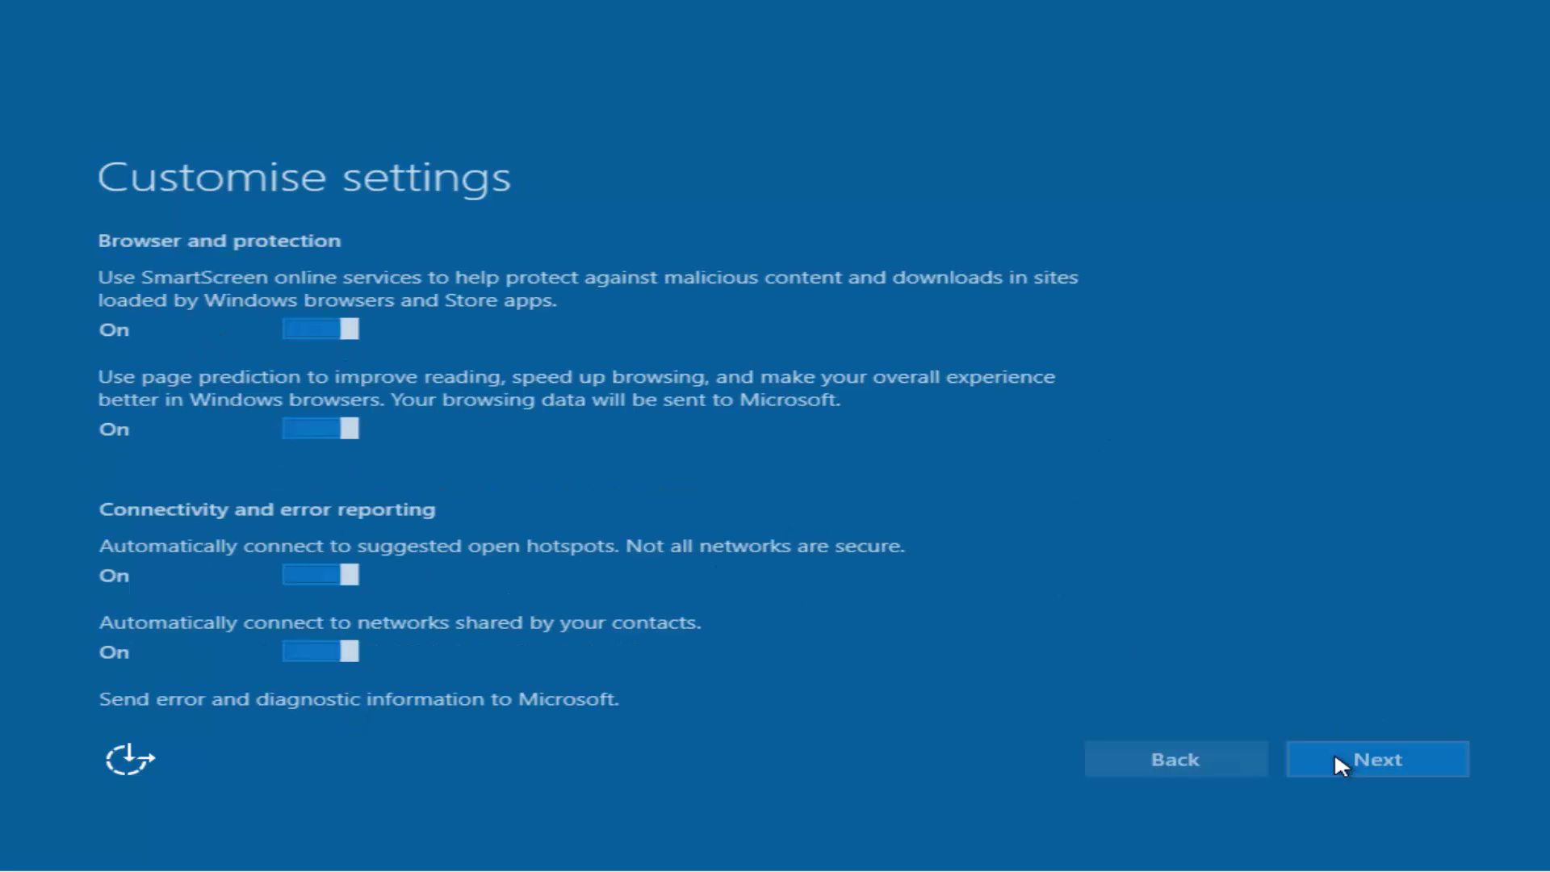
pyautogui.click(1367, 758)
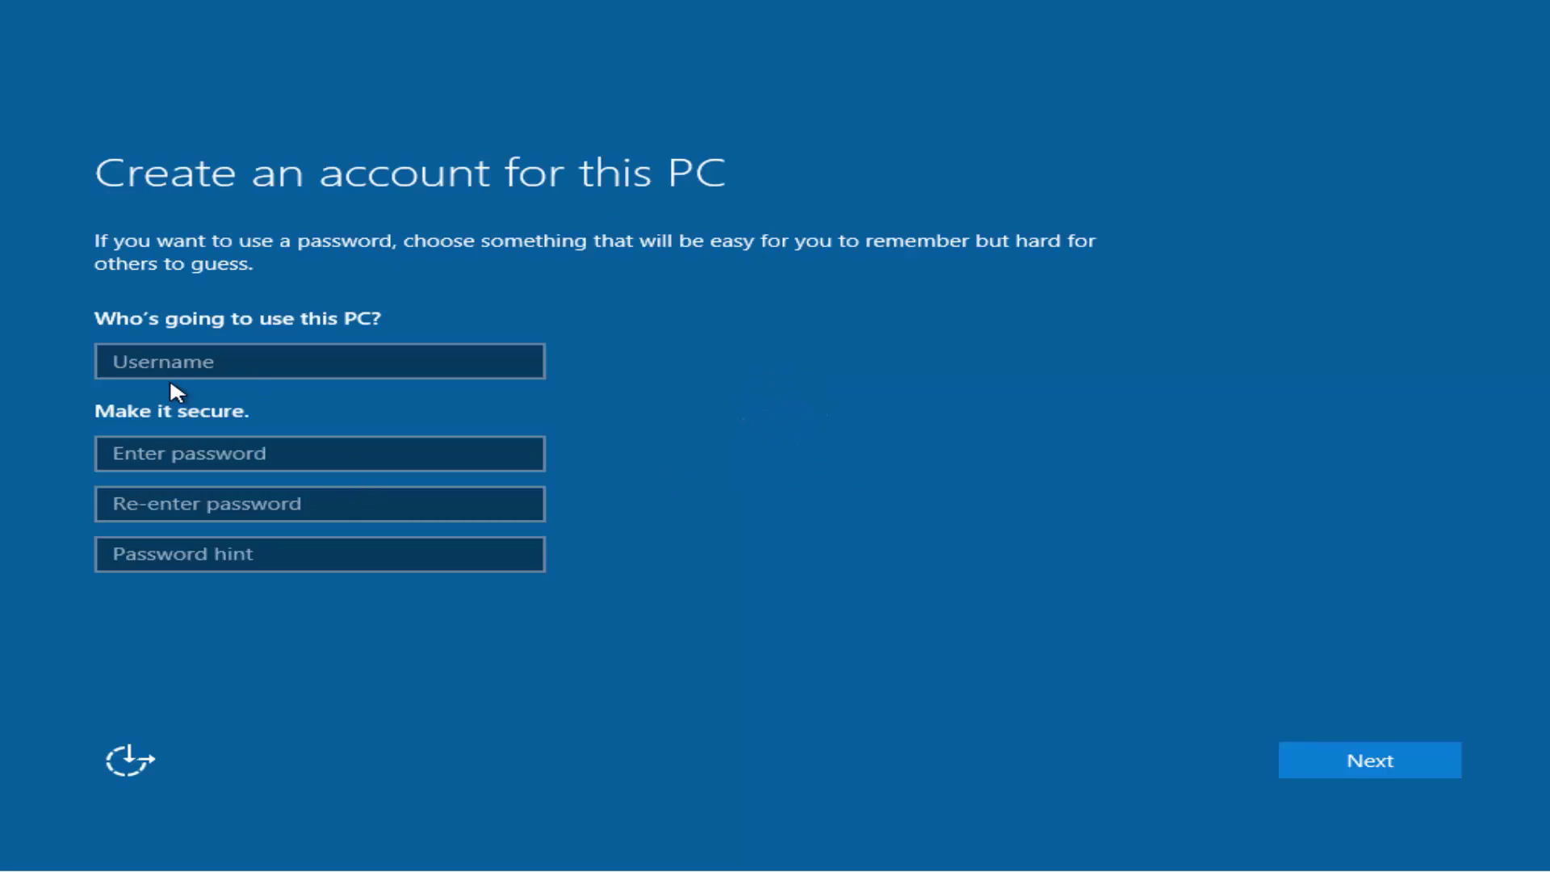
# Step: Create the PC's account by entering the username, the account password twice and a password hint, and continue
pyautogui.click(198, 361)
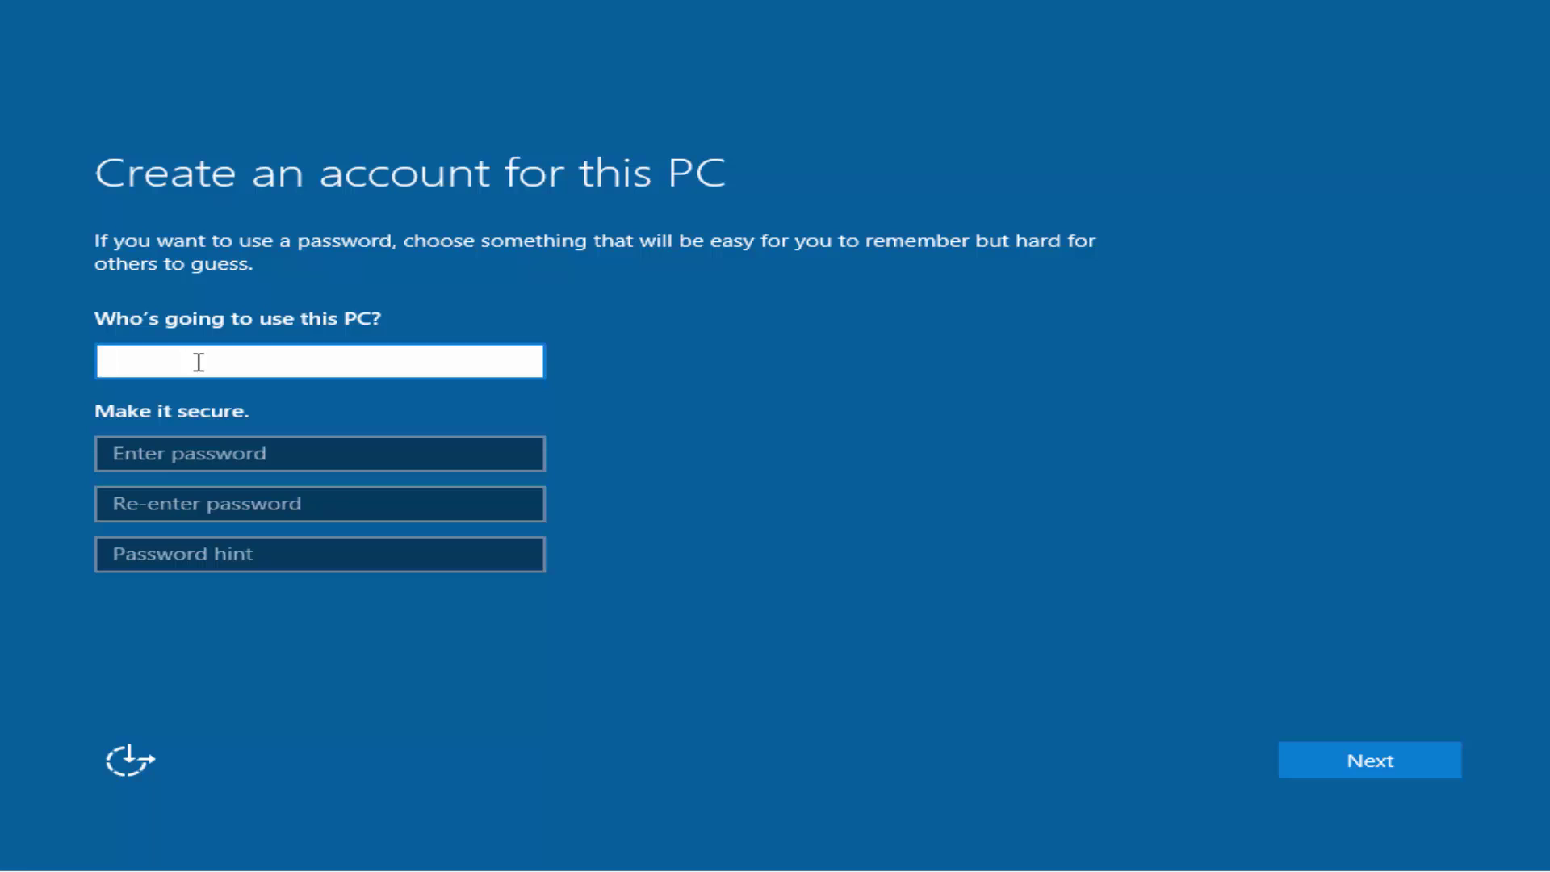
pyautogui.write('klauskitl')
pyautogui.press('Tab')
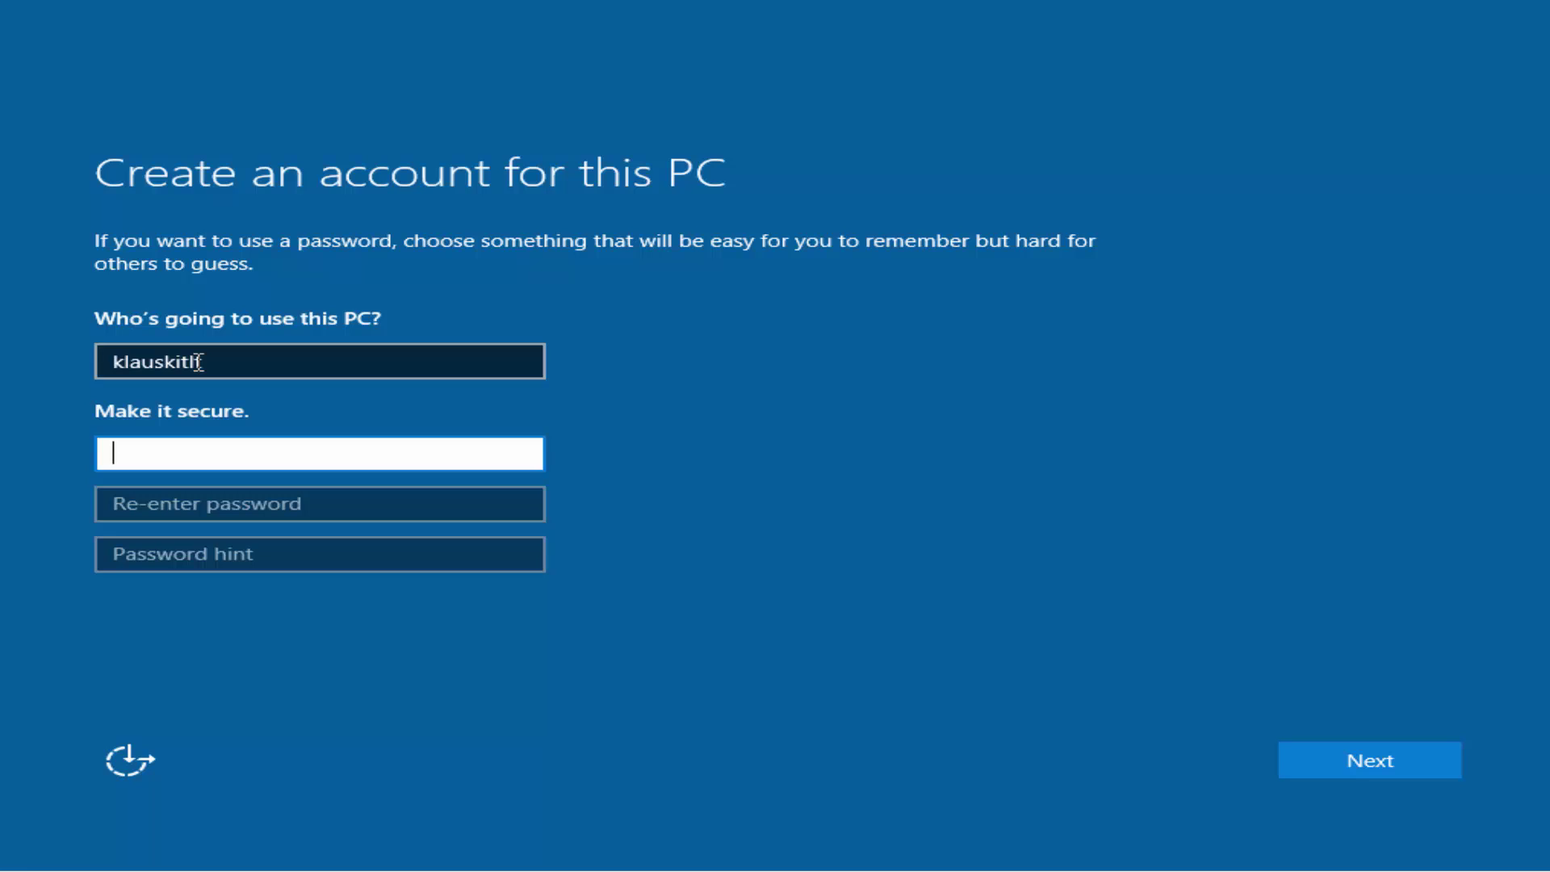
pyautogui.write('•••••••••••')
pyautogui.press('Tab')
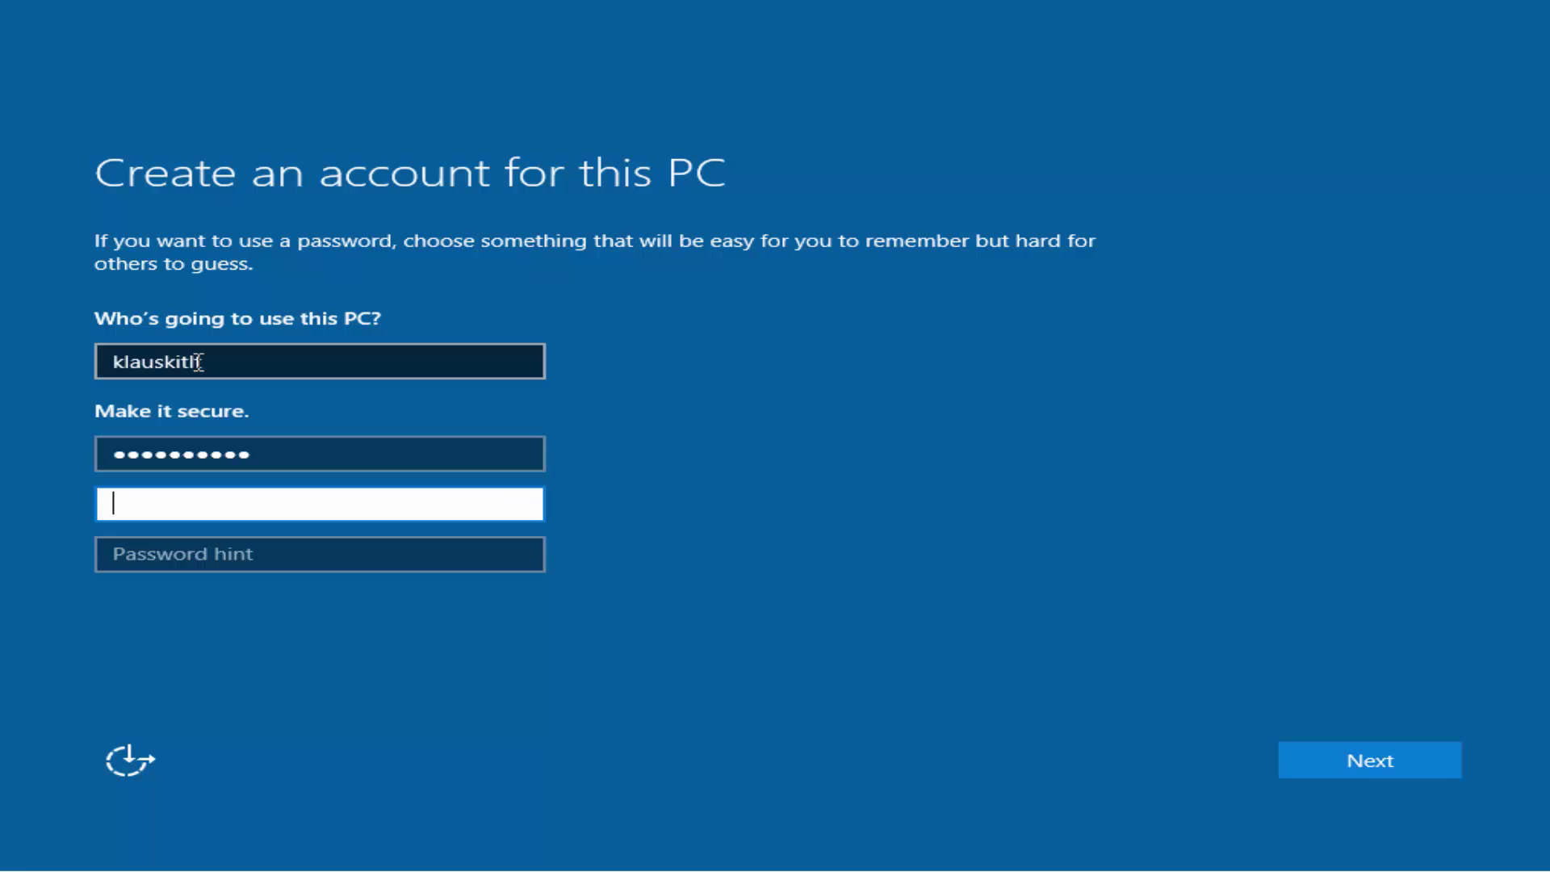
pyautogui.write('•••••••••••')
pyautogui.press('Tab')
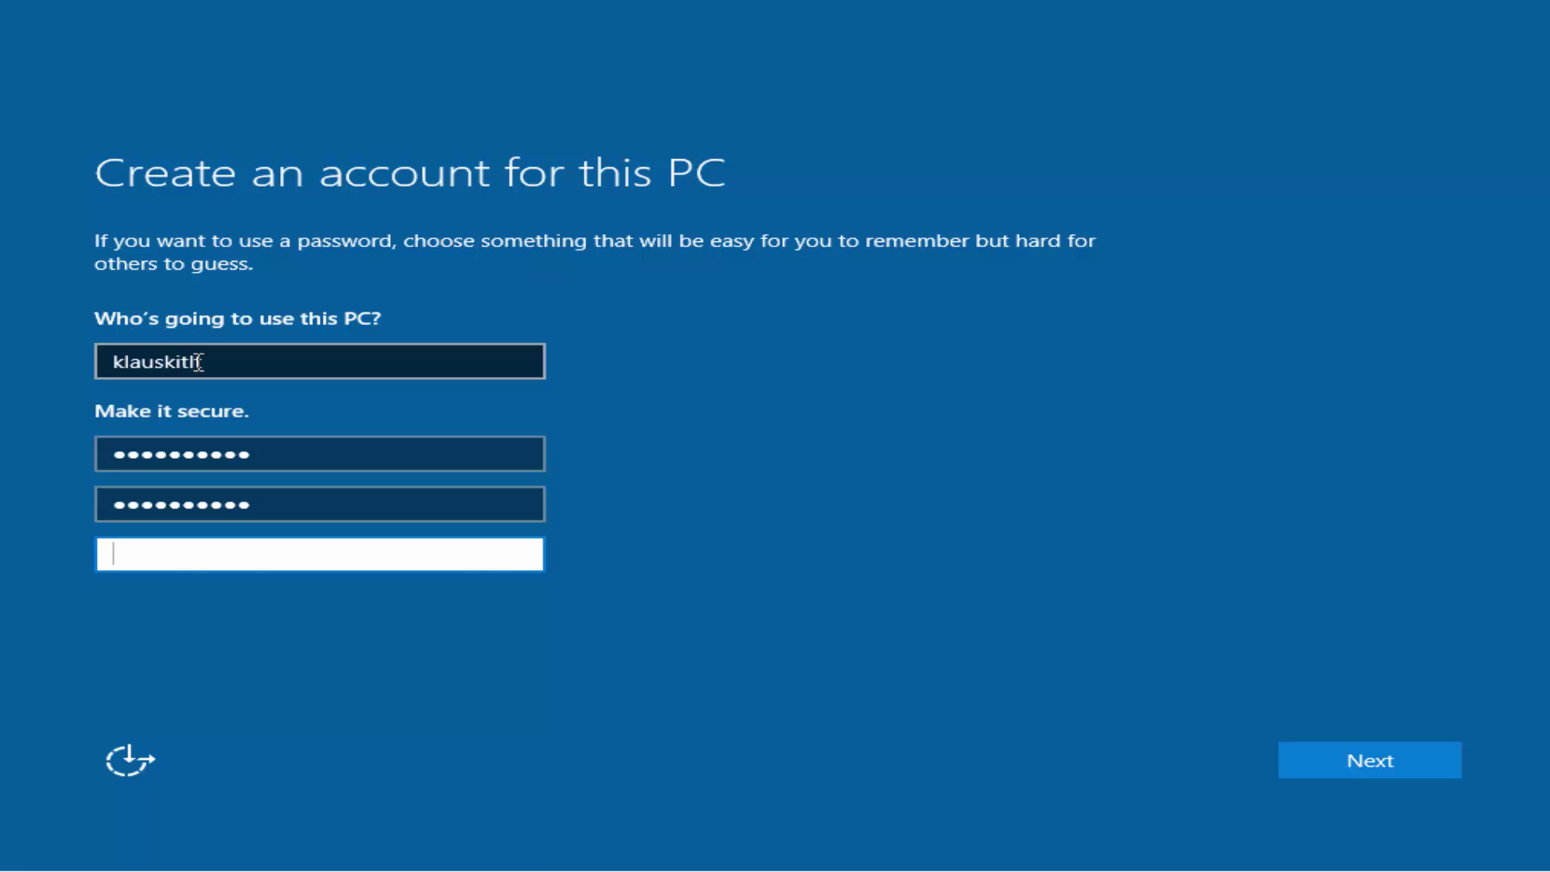
pyautogui.write('mano vardas')
pyautogui.click(1370, 760)
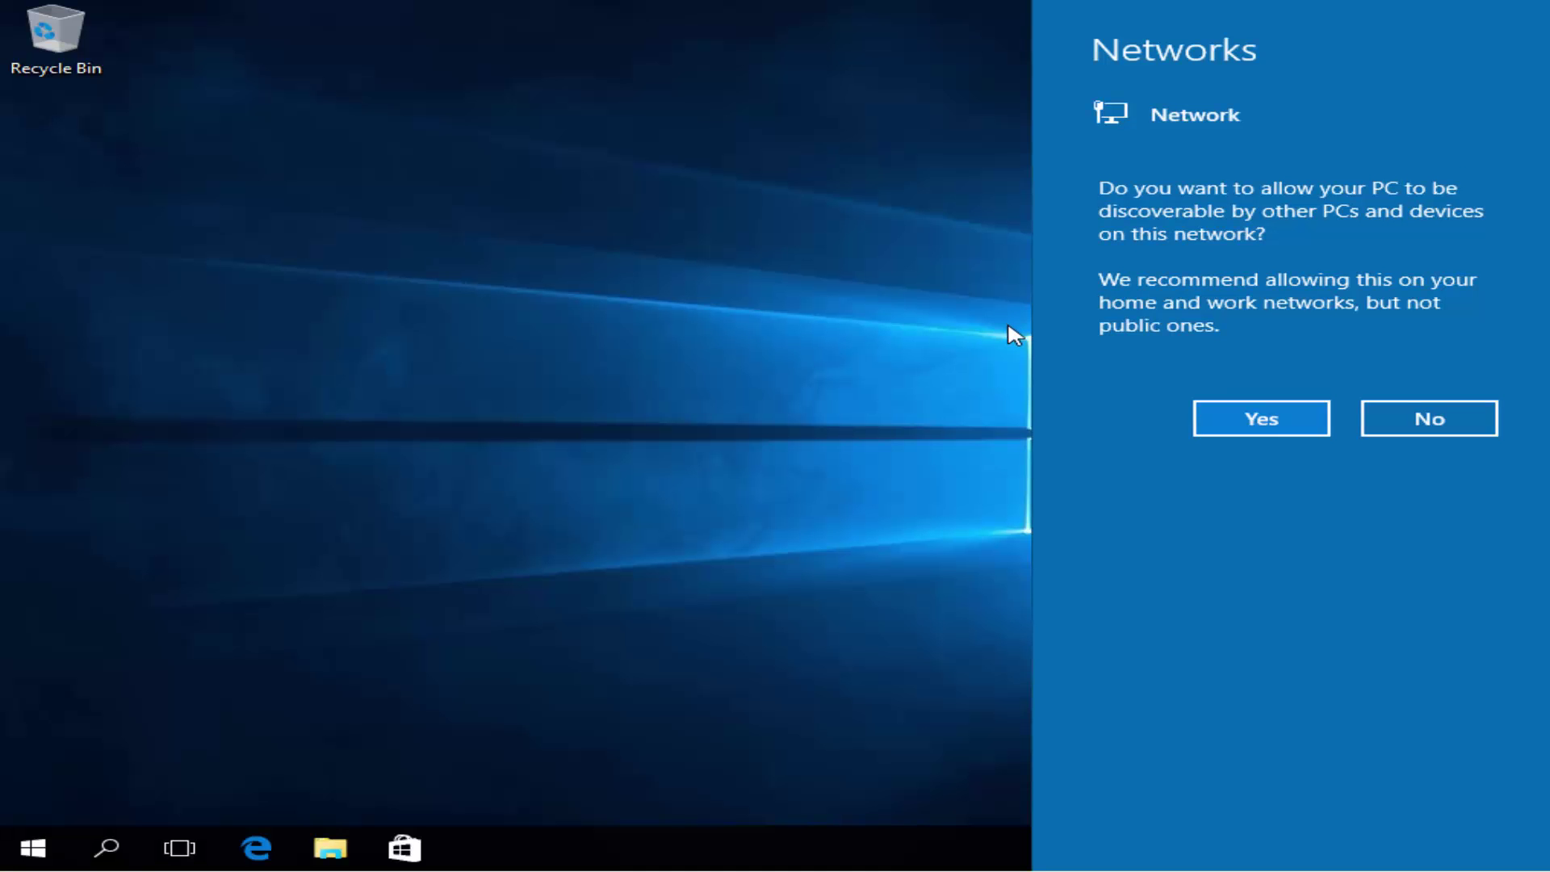
# Step: Dismiss the network discovery prompt without choosing an answer, and briefly open and close the Start menu
pyautogui.click(1015, 335)
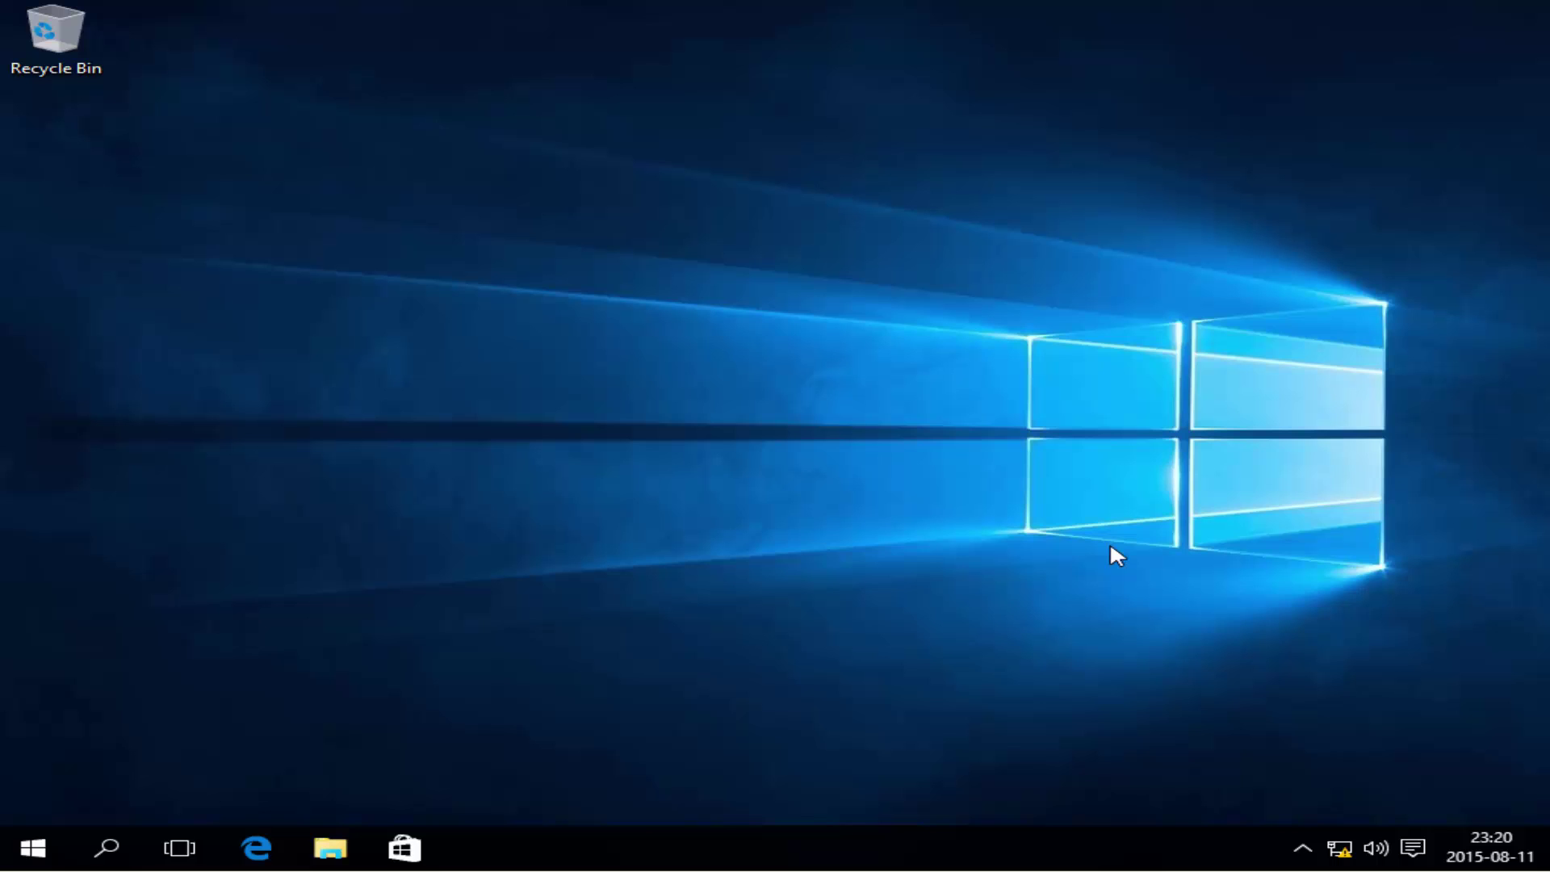
pyautogui.click(34, 846)
pyautogui.click(34, 846)
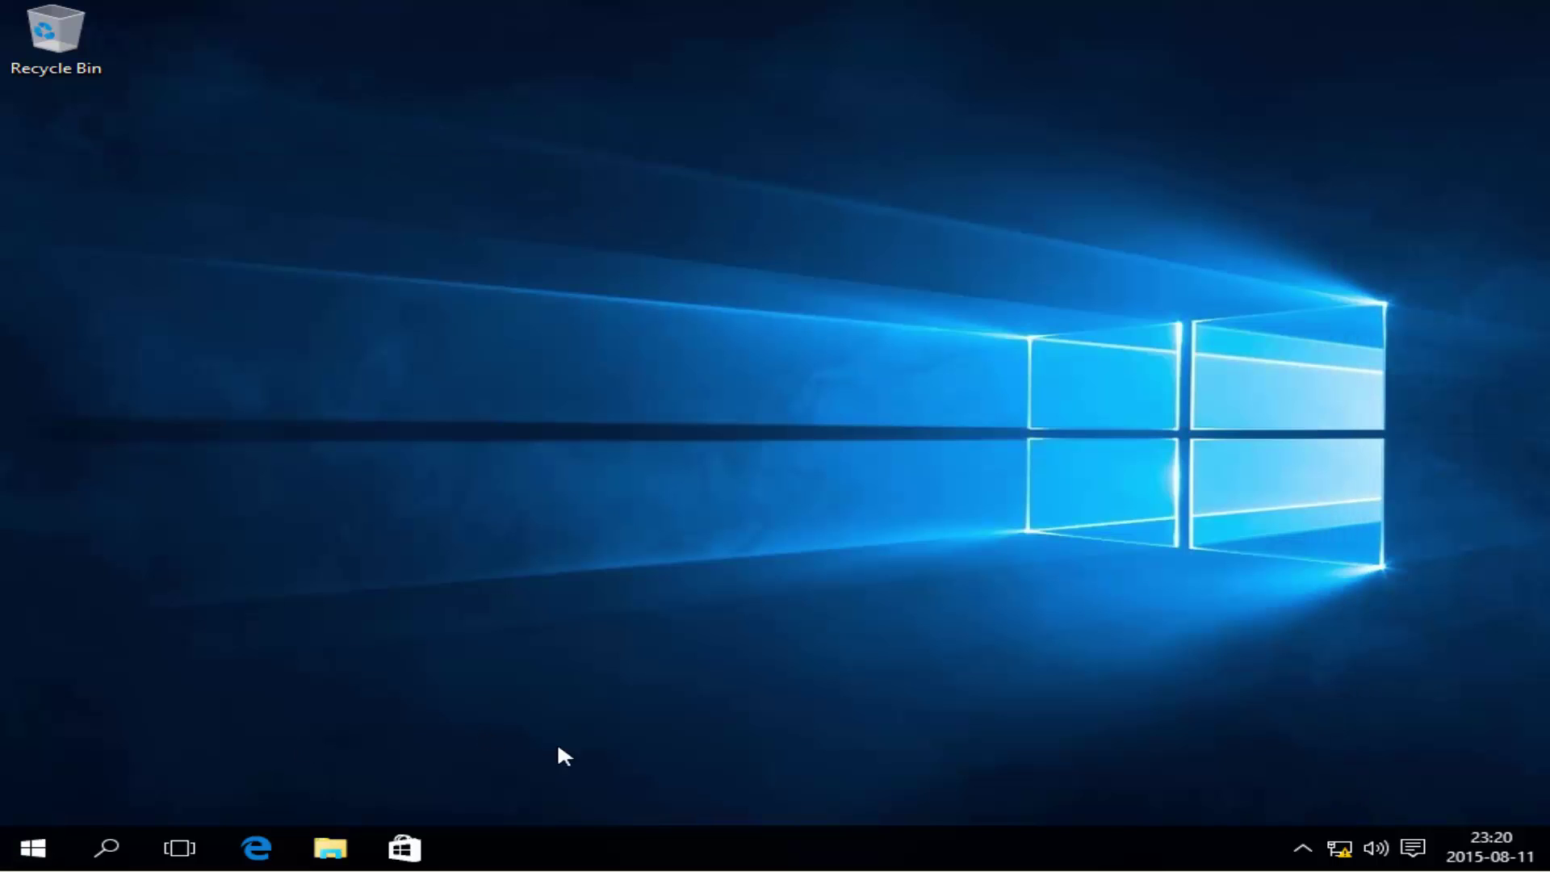